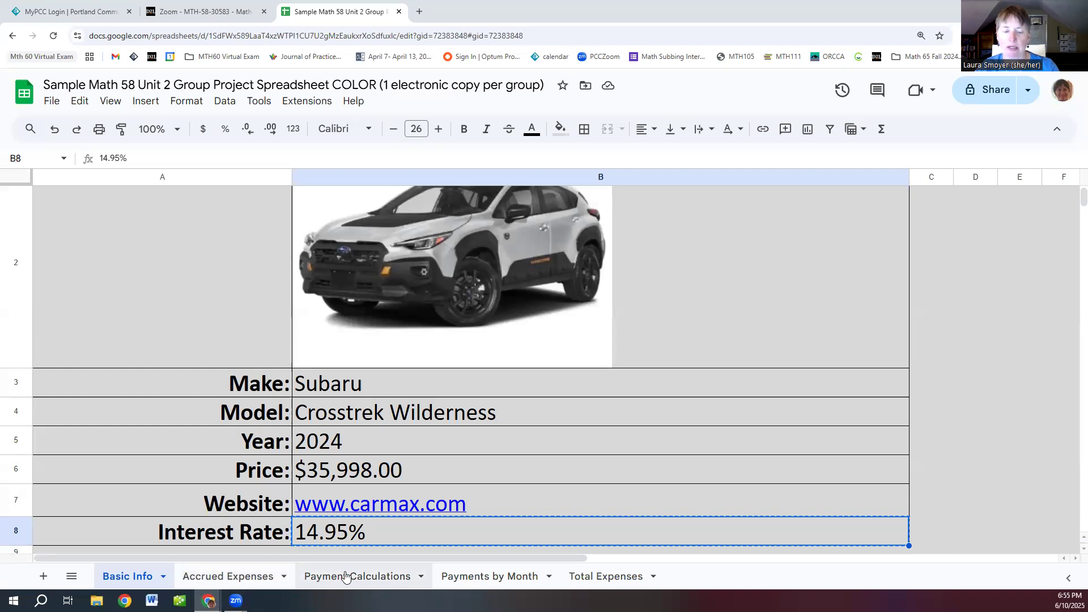
Step: Copy the car's price from the Basic Info sheet into the 60-month Total Selling Price cell F2 on Payment Calculations
left_click(345, 577)
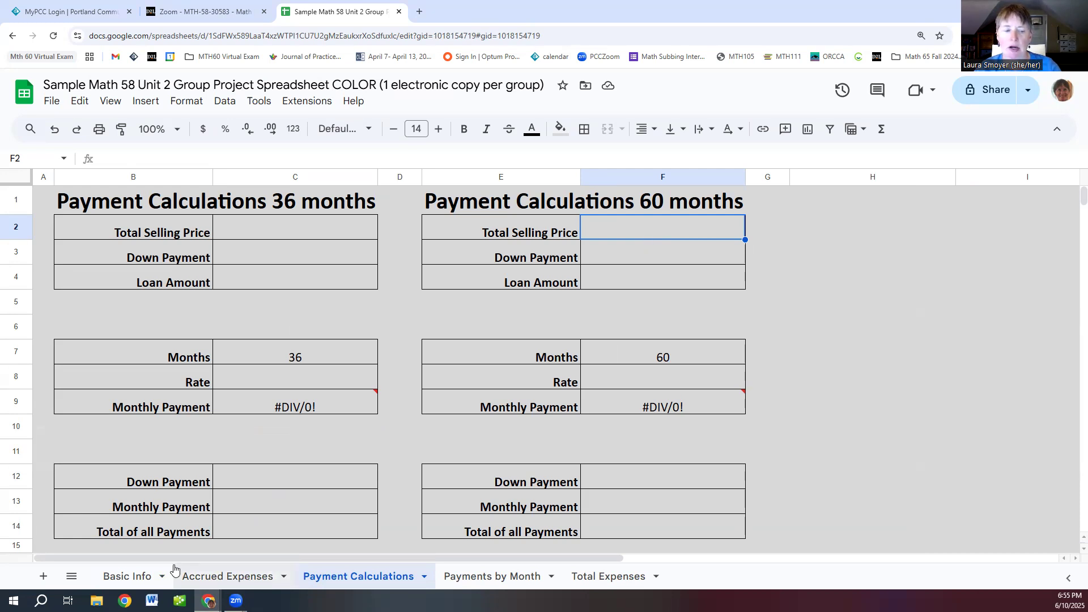
left_click(124, 576)
left_click(357, 473)
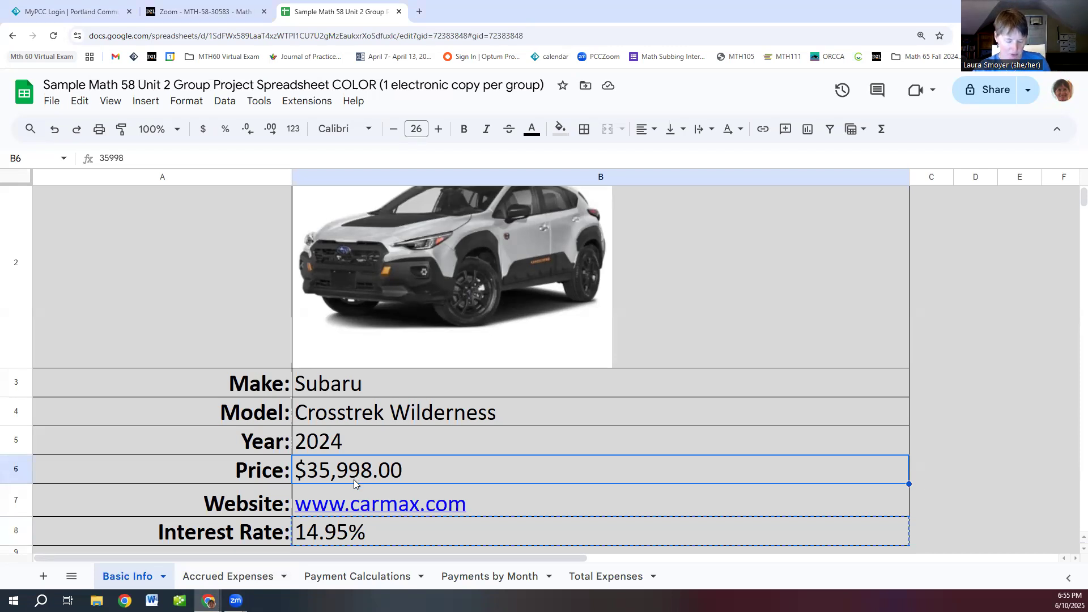
left_click(360, 571)
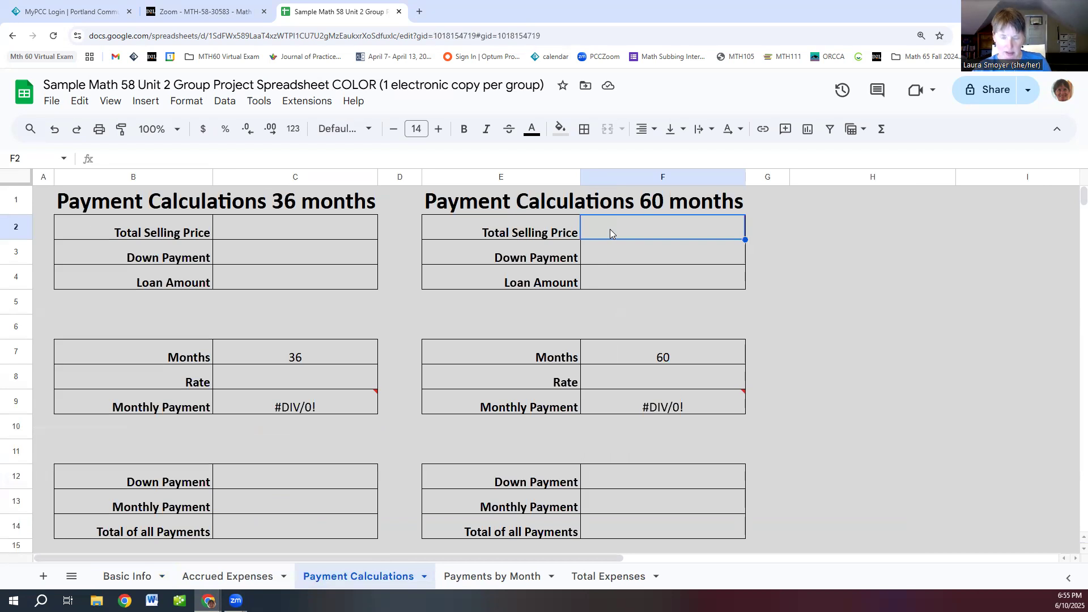
key("ctrl+v")
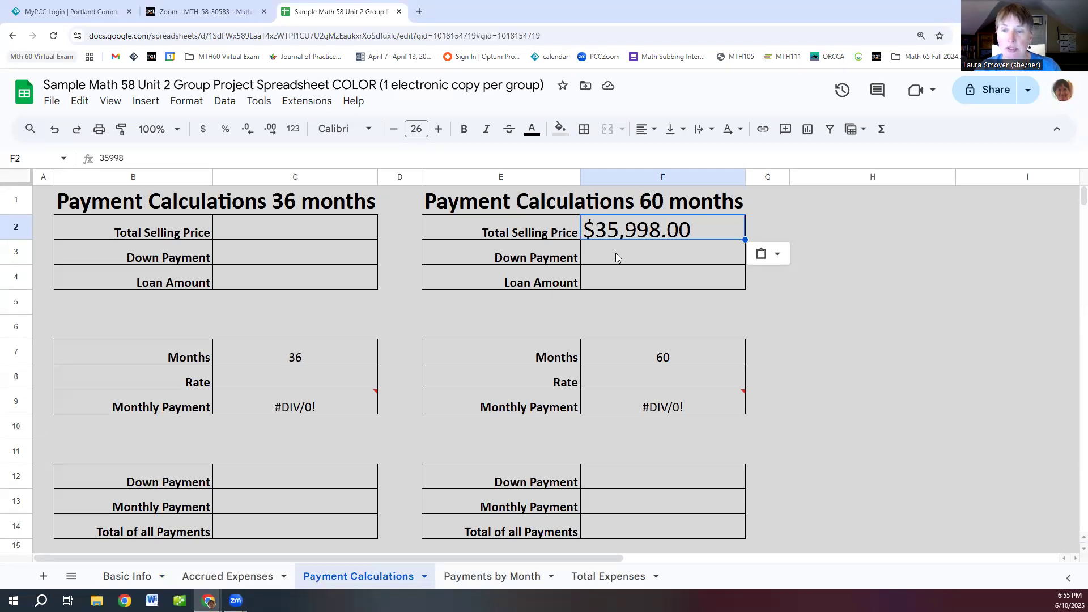
Step: Calculate the 60-month Down Payment in F3 as 10% of the selling price with the formula =F2*.10
left_click(616, 254)
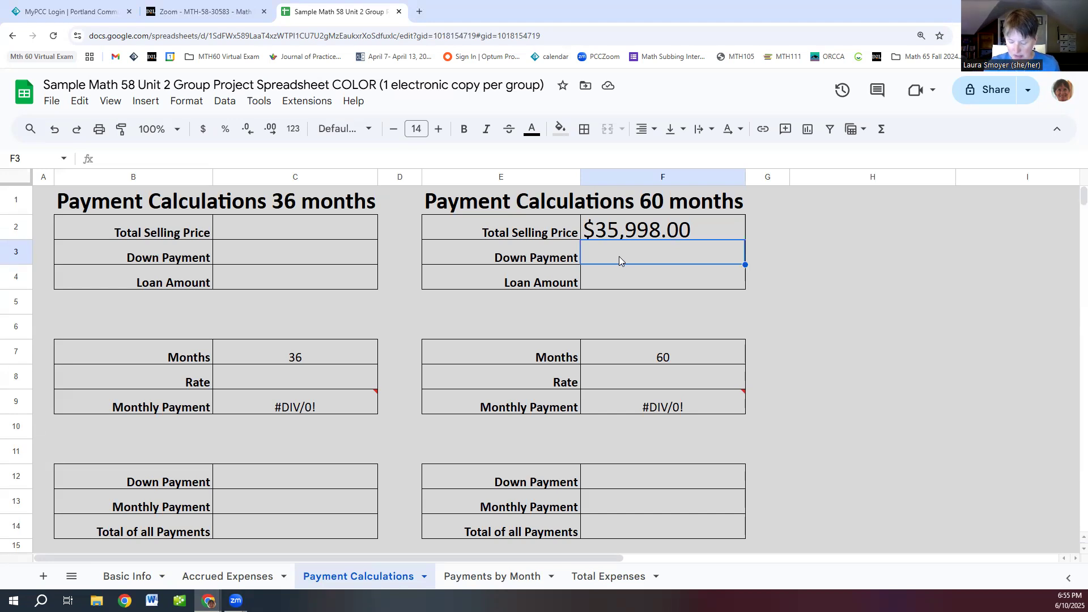
type("=")
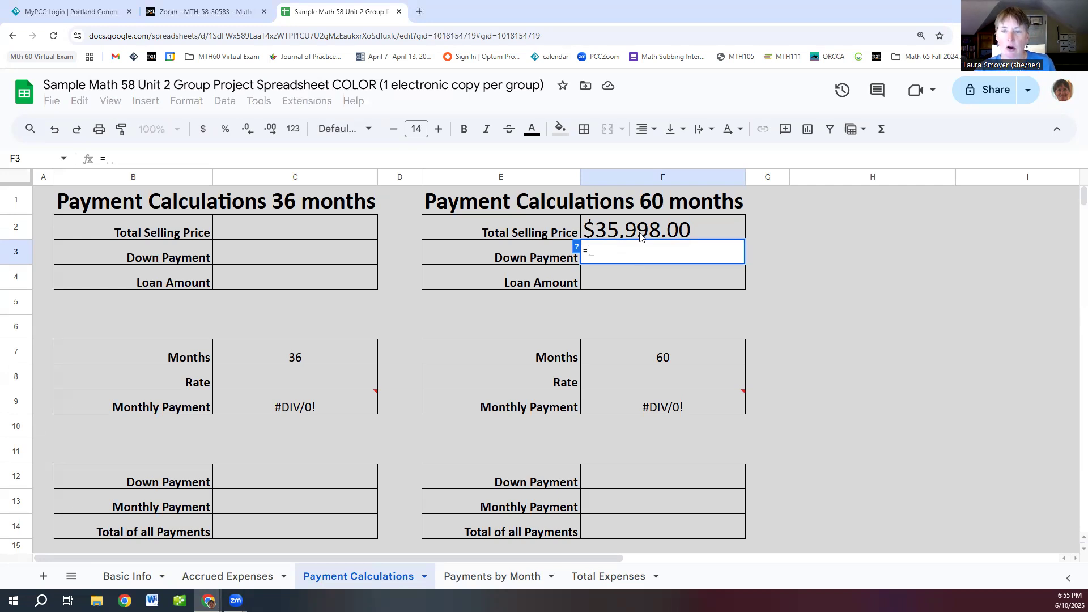
left_click(641, 235)
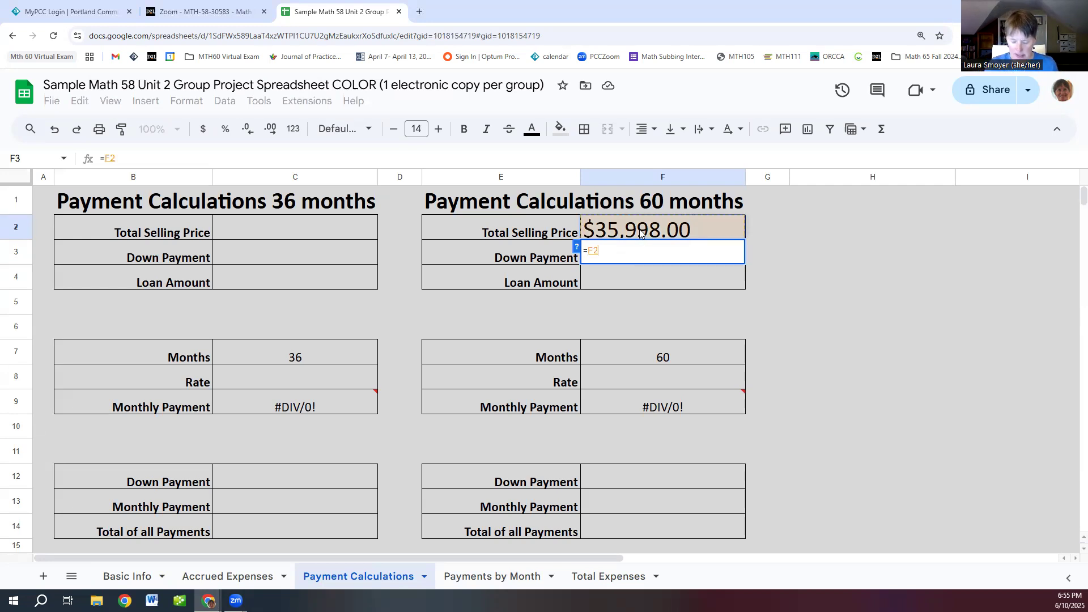
type("*.10")
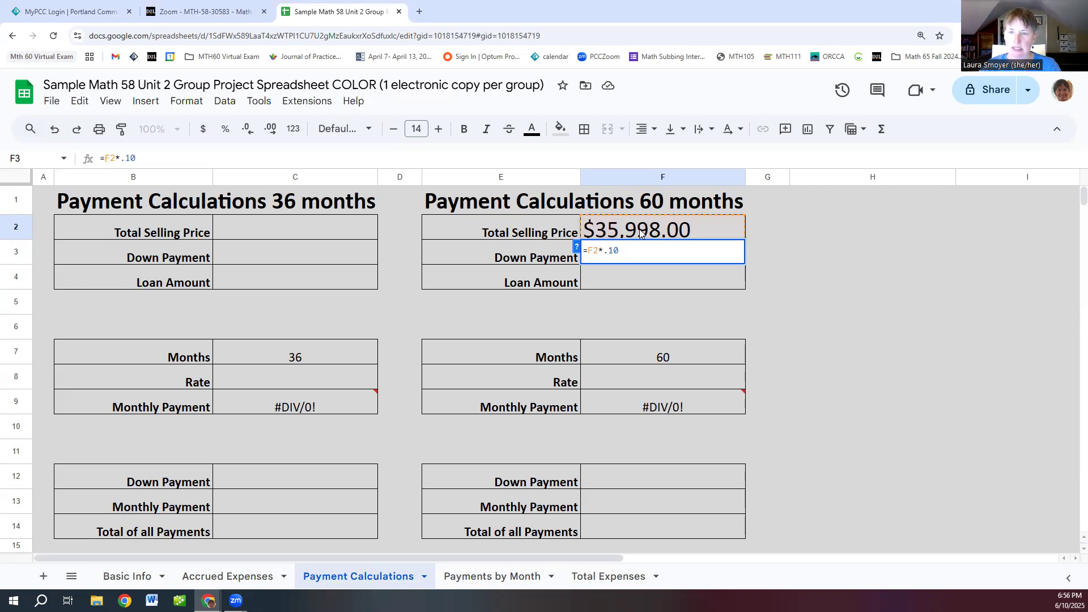
key("Return")
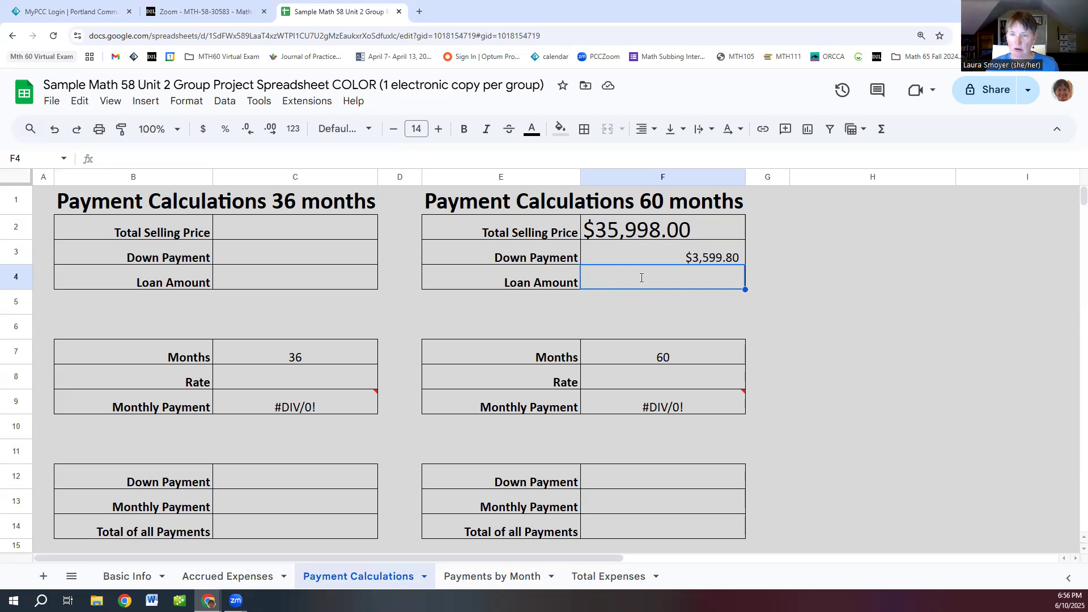
Step: Calculate the 60-month Loan Amount in F4 by subtracting the down payment from the selling price with =F2-F3
type("=")
left_click(654, 229)
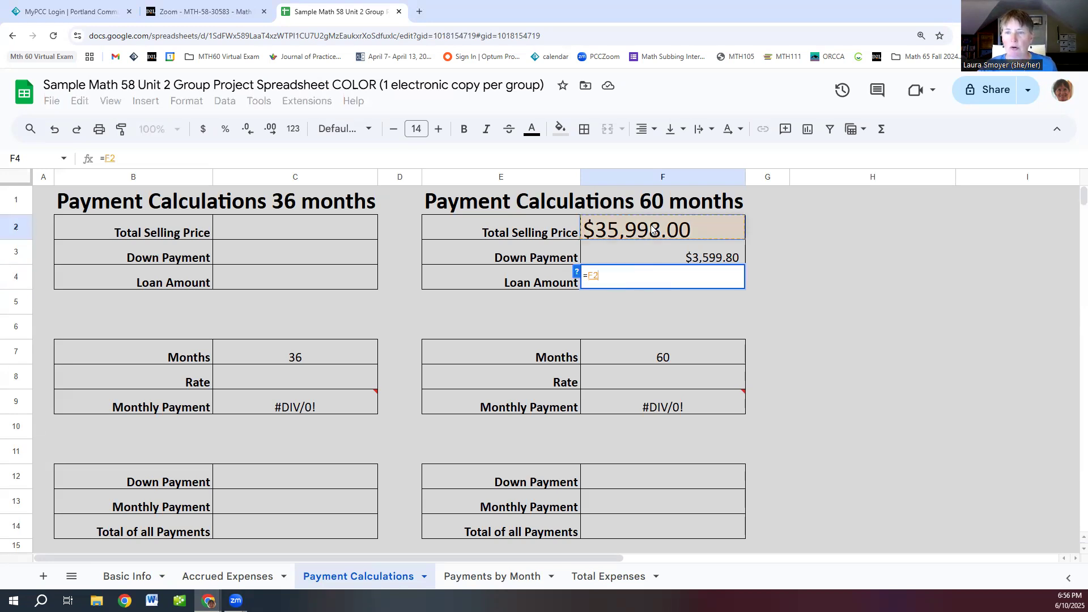
type("-")
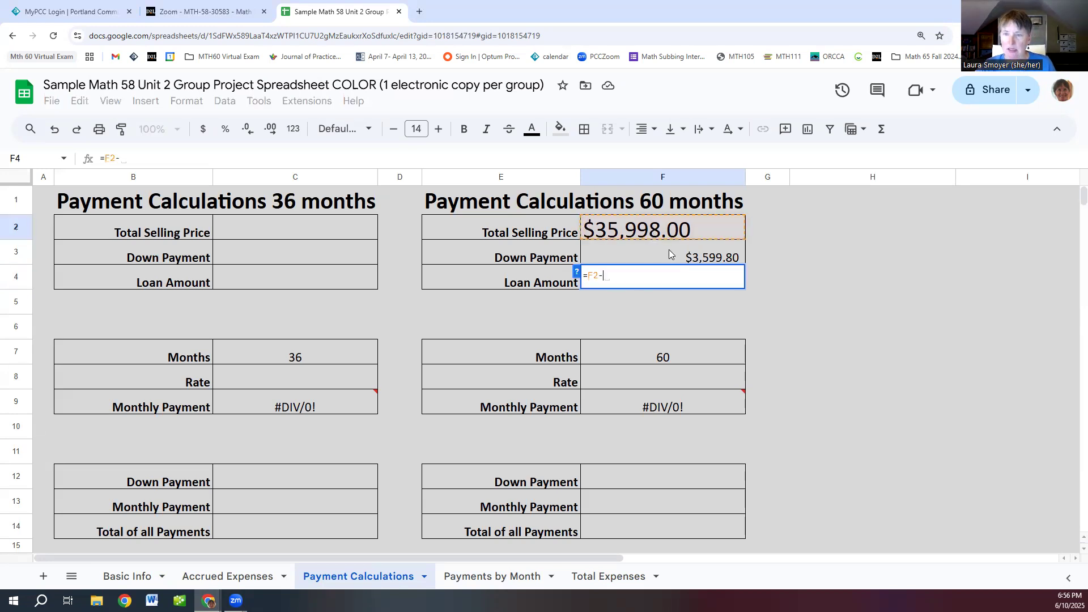
left_click(670, 254)
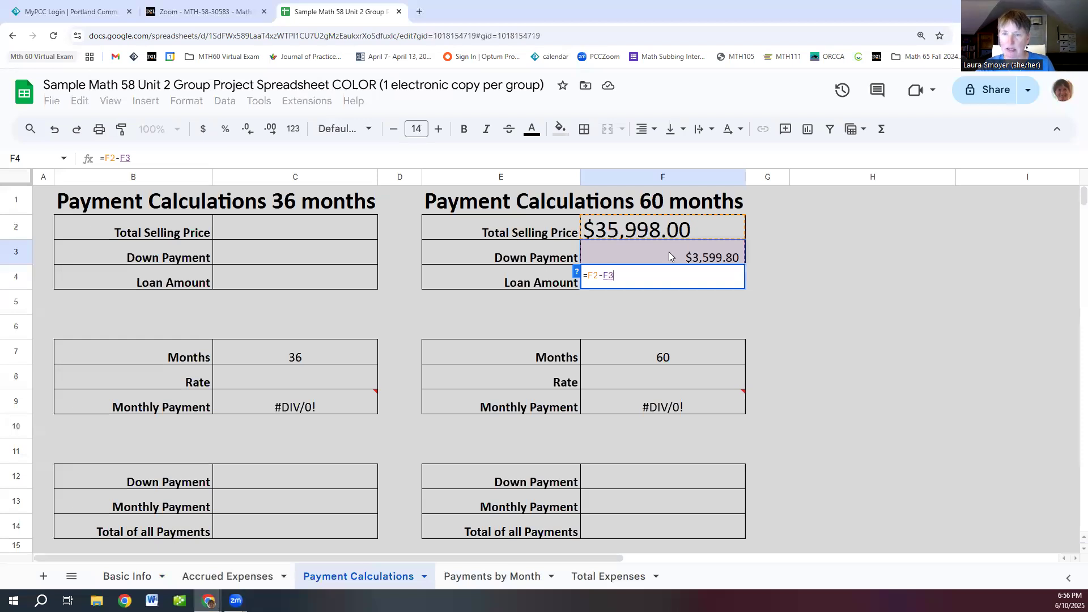
key("Return")
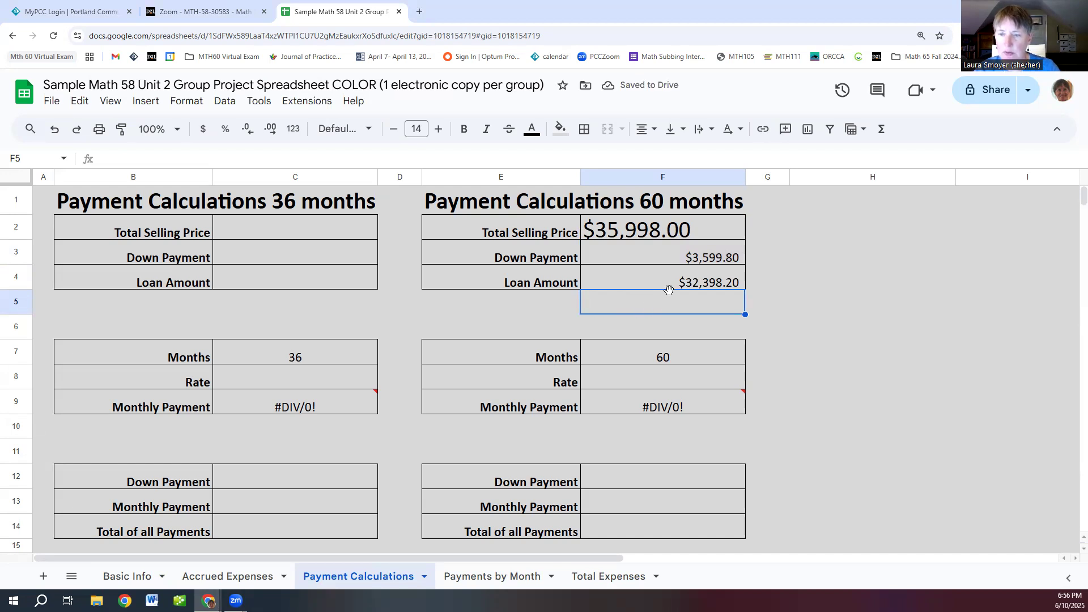
Step: Copy the interest rate from the Basic Info sheet into the 60-month Rate cell F8 on Payment Calculations
left_click(651, 359)
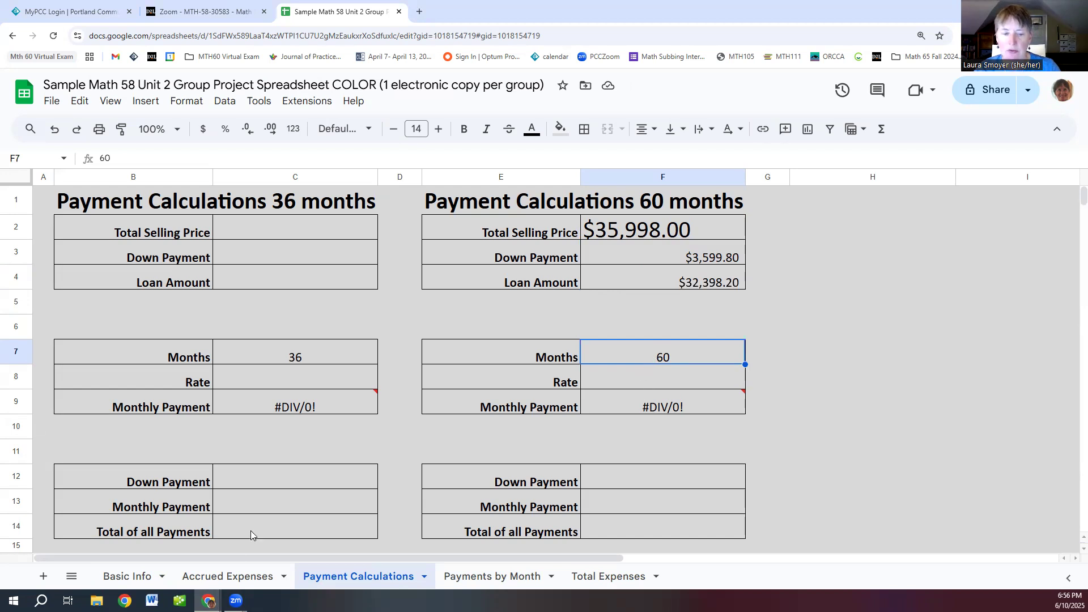
left_click(125, 581)
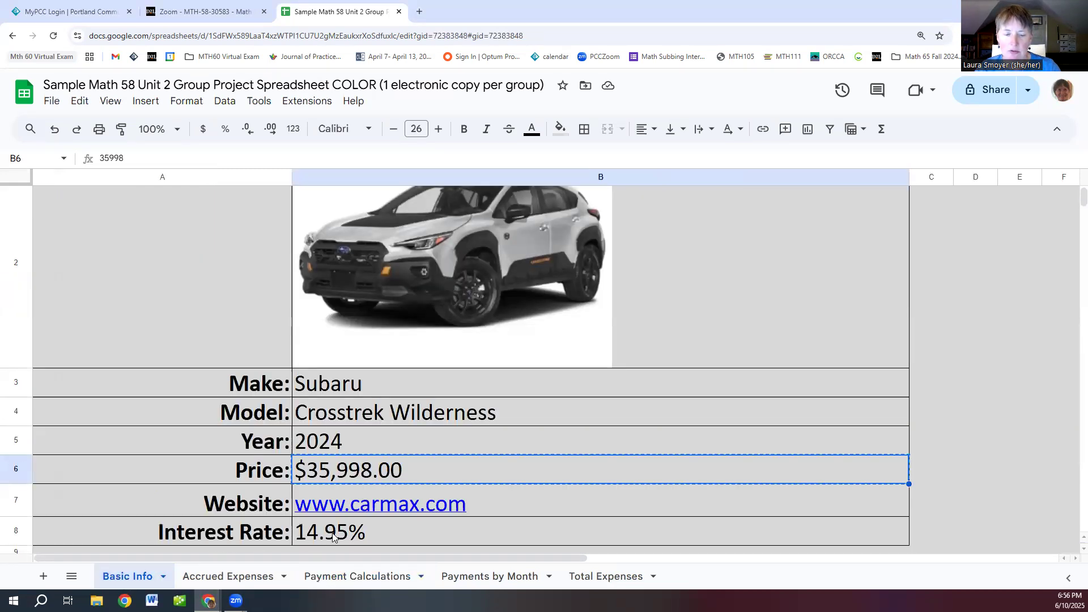
left_click(337, 533)
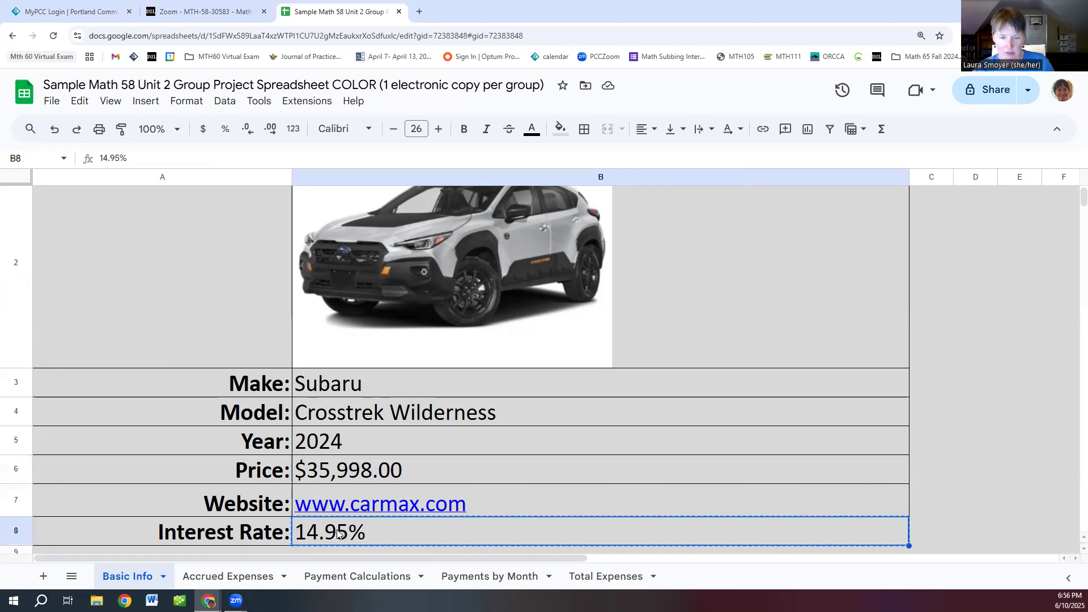
left_click(380, 577)
left_click(643, 377)
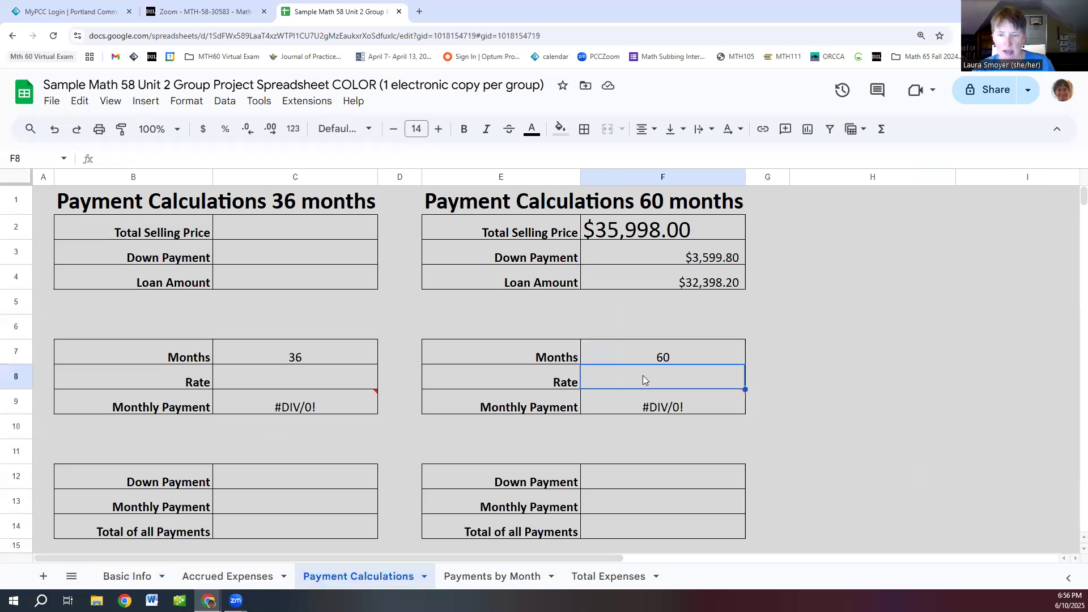
key("ctrl+v")
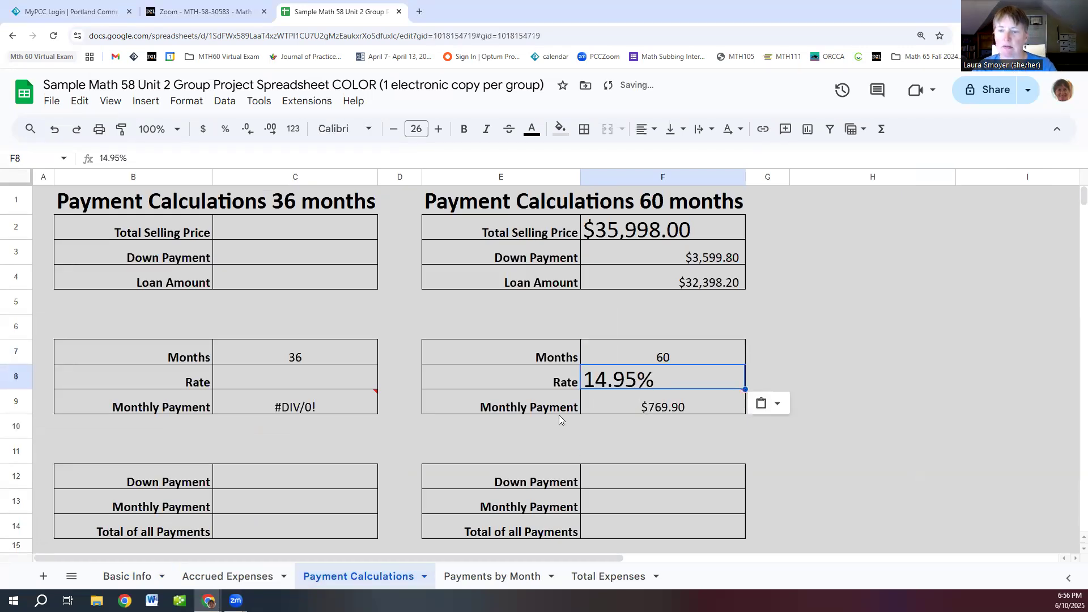
Step: Inspect the 60-month Monthly Payment formula in F9, undoing and redoing the pasted rate to compare its effect
left_click(641, 406)
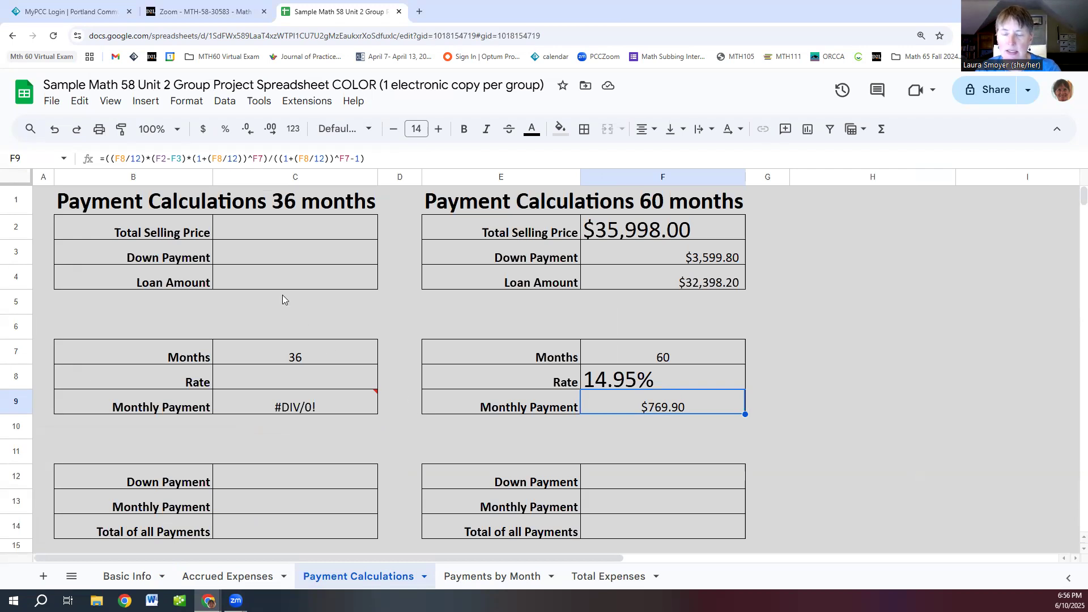
left_click(55, 130)
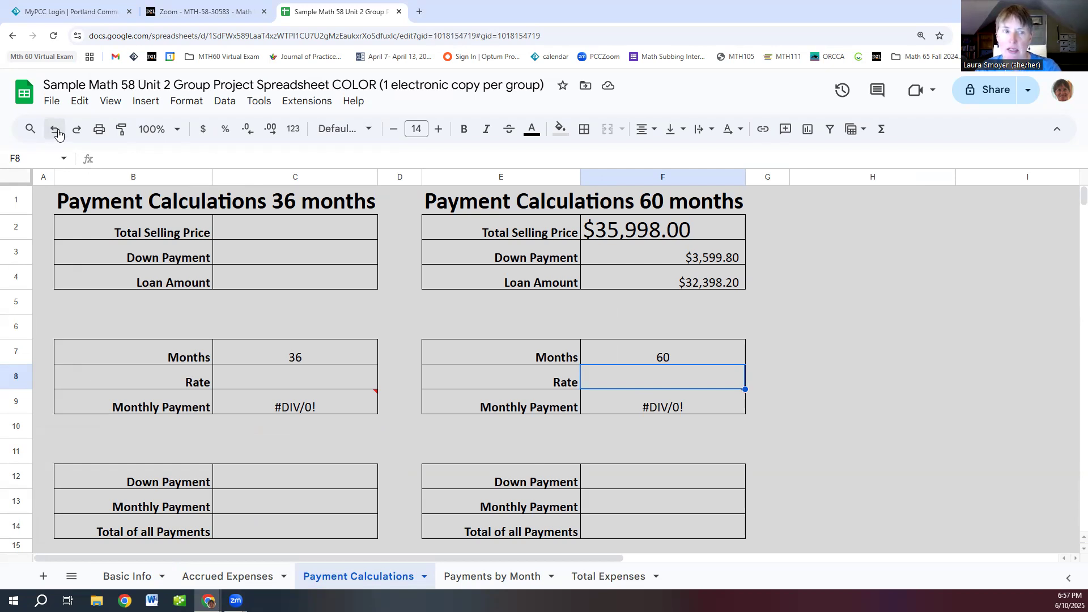
left_click(75, 136)
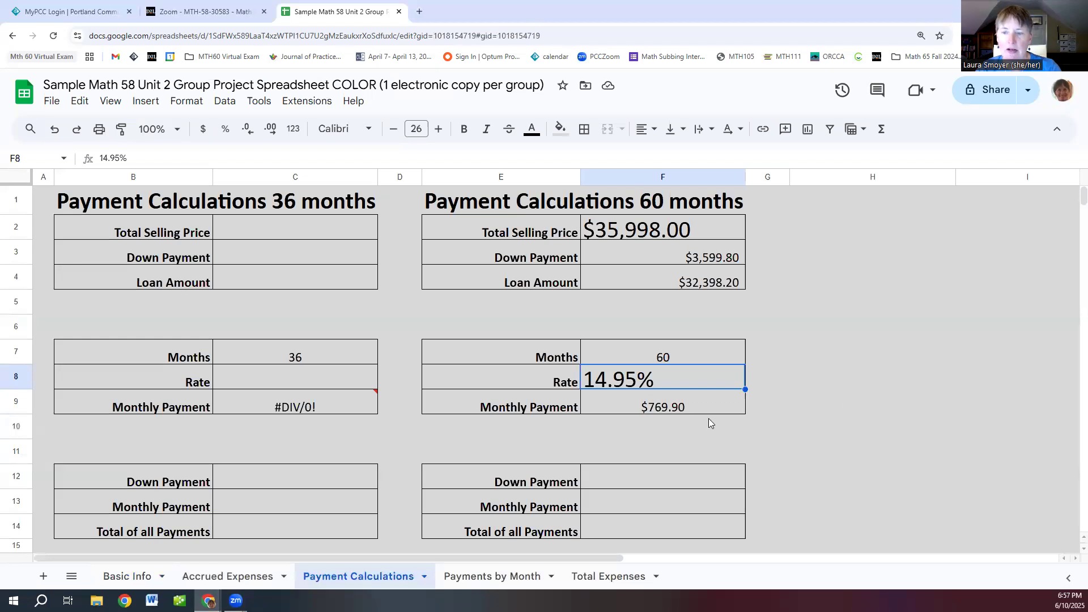
left_click(666, 408)
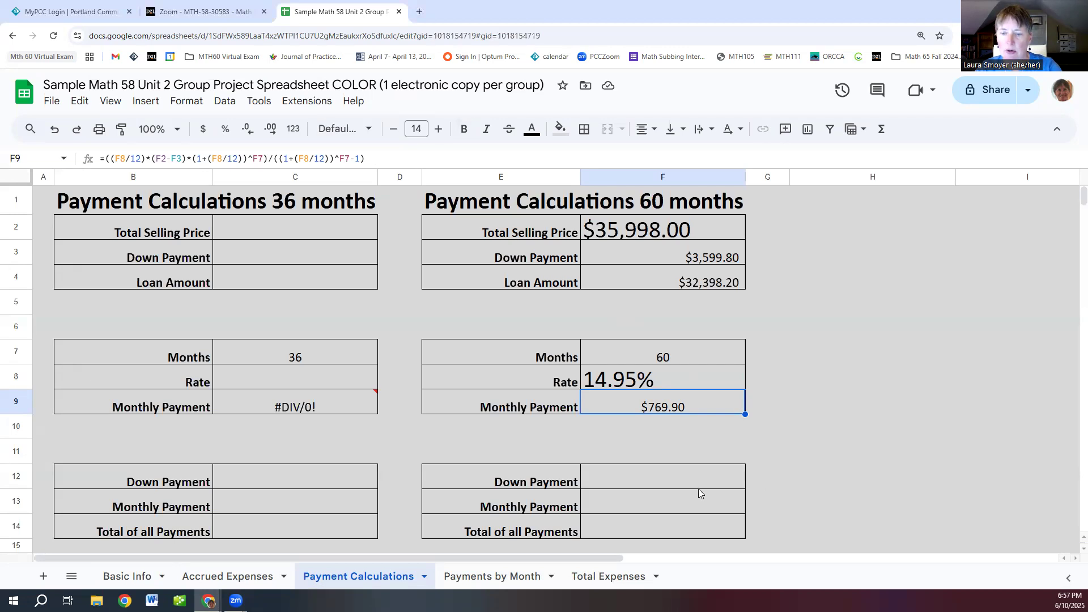
Step: Link the Down Payment cell F12 in the 60-month payment totals to the calculated down payment with =F3
left_click(671, 481)
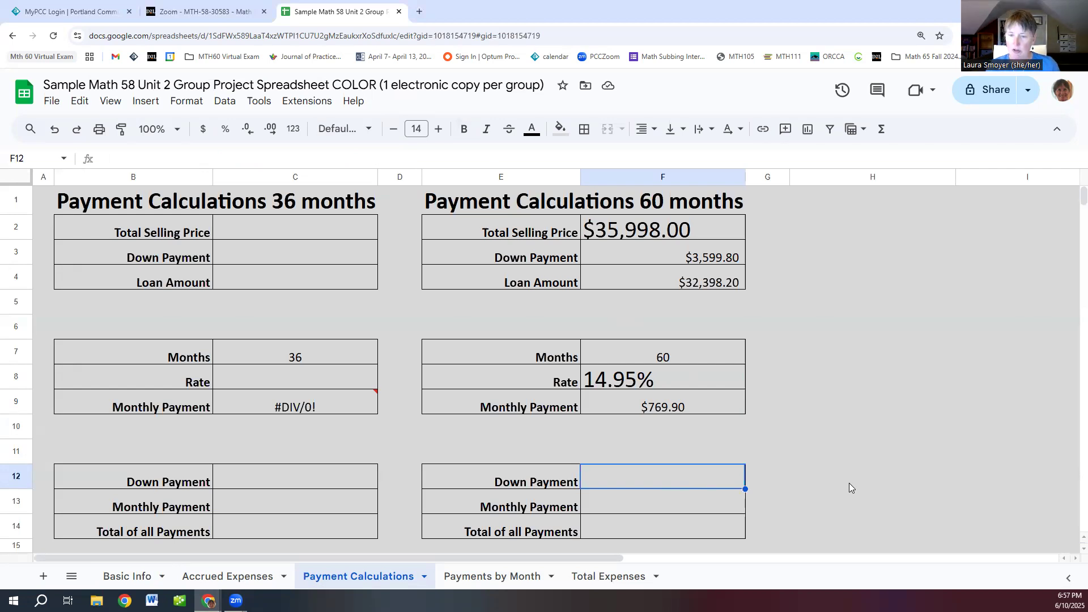
type("=")
left_click(711, 259)
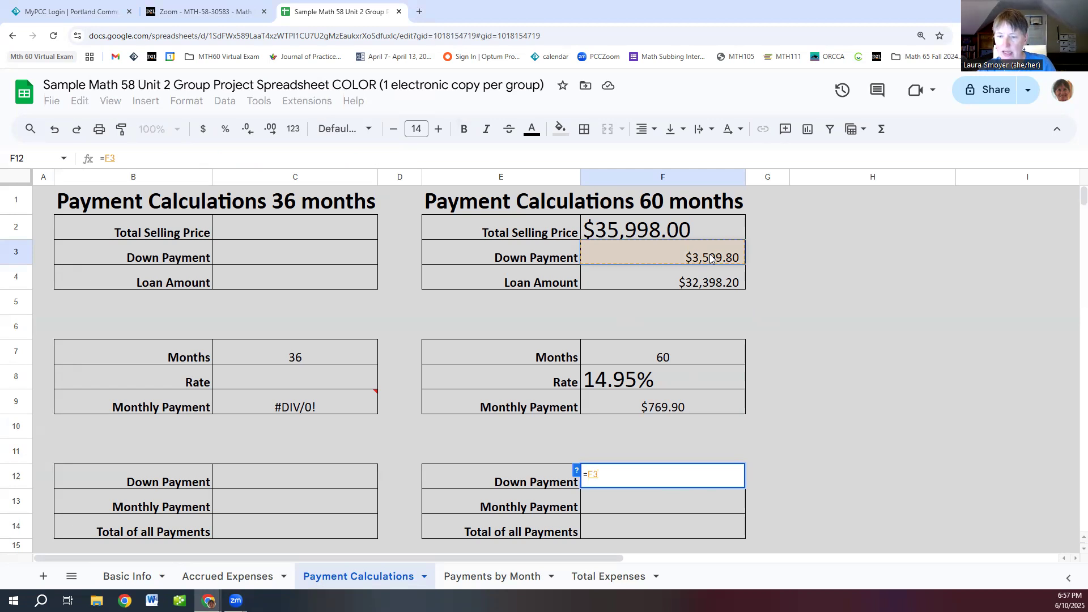
key("Return")
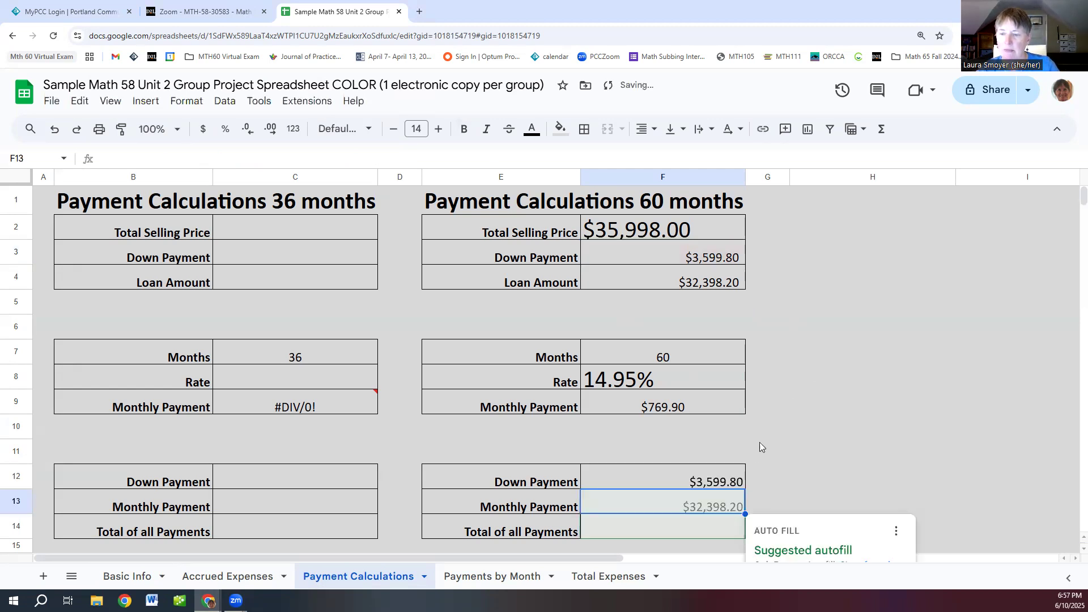
Step: Link the Monthly Payment cell F13 in the 60-month payment totals to the calculated monthly payment with =F9
scroll(824, 433, "down", 1)
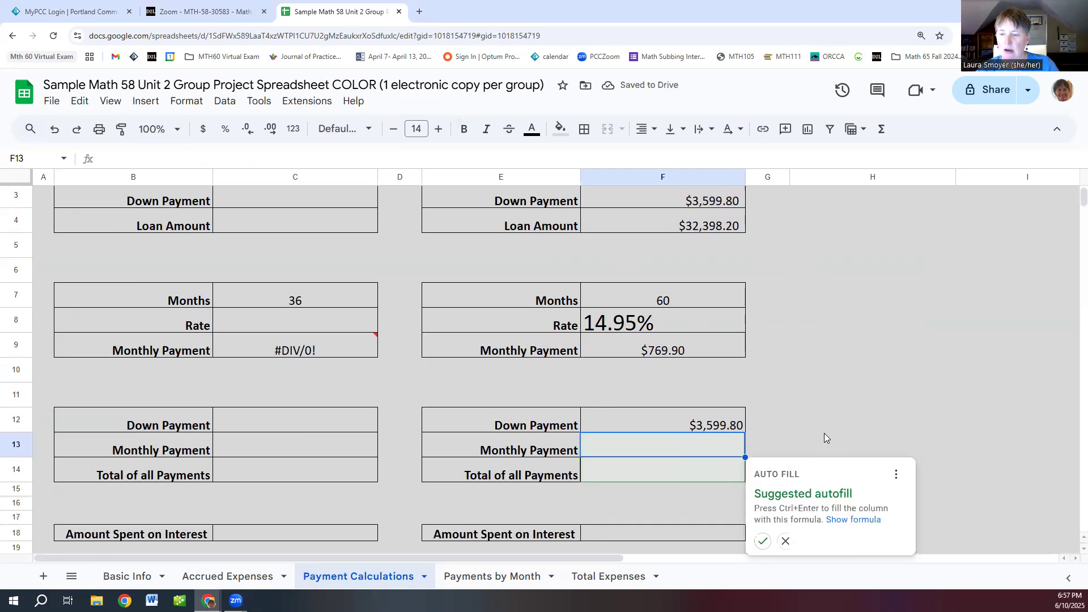
scroll(824, 433, "down", 1)
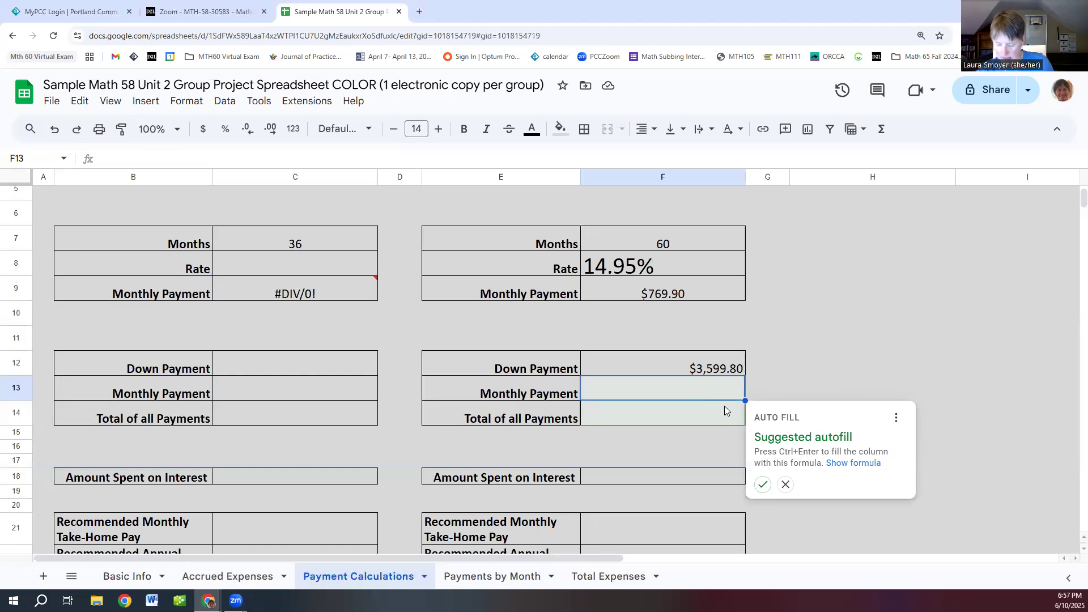
type("=")
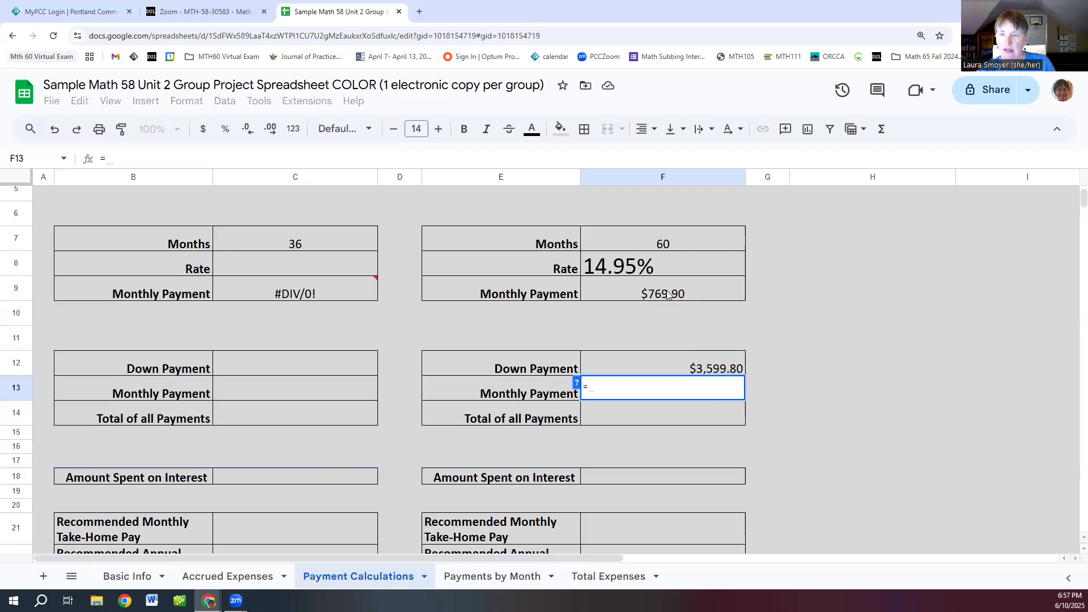
left_click(667, 294)
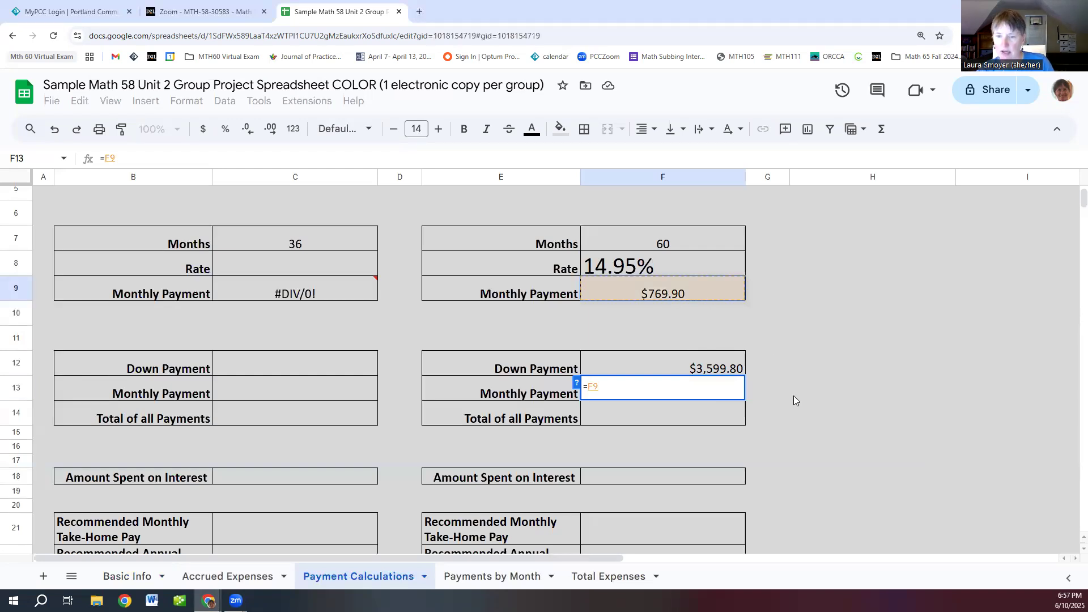
key("Return")
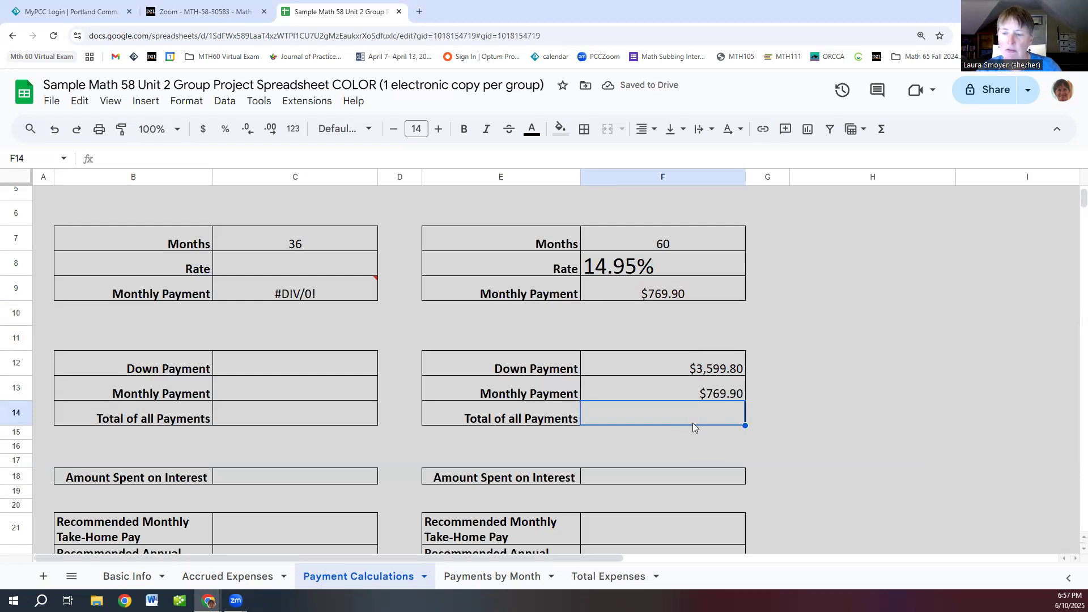
Step: Calculate the 60-month Total of all Payments in F14 from the down payment, monthly payment and months with =F12+F13*F7
left_click(693, 371)
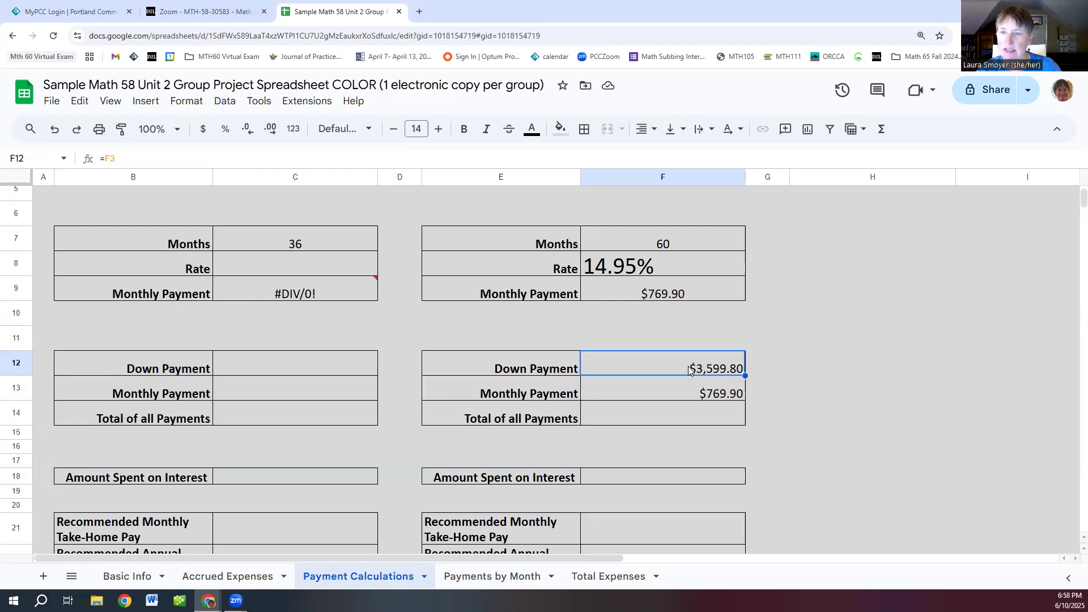
left_click(682, 393)
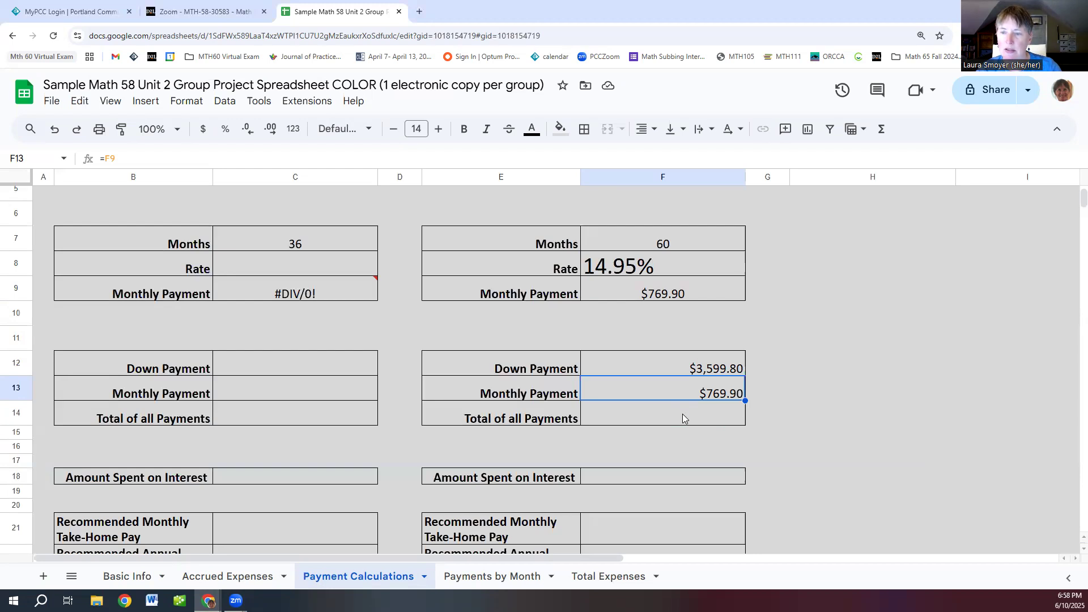
left_click(683, 418)
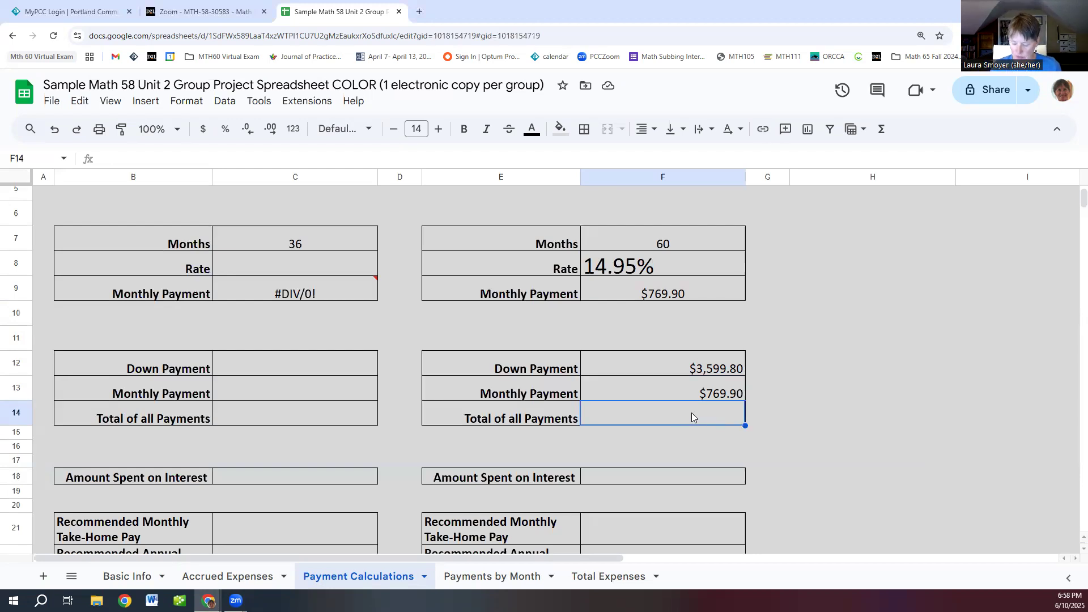
type("=")
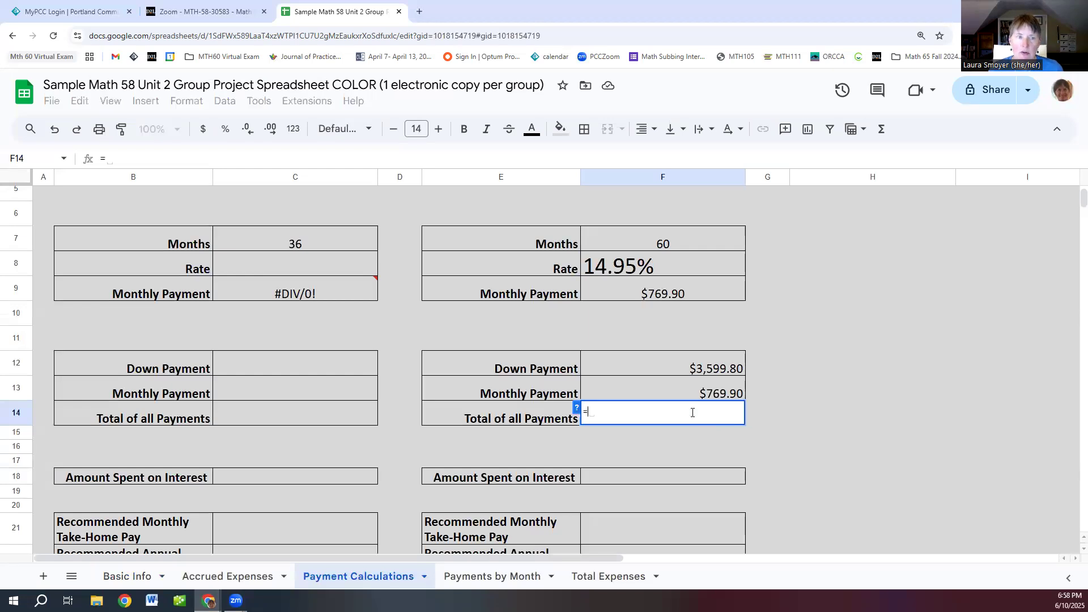
left_click(675, 368)
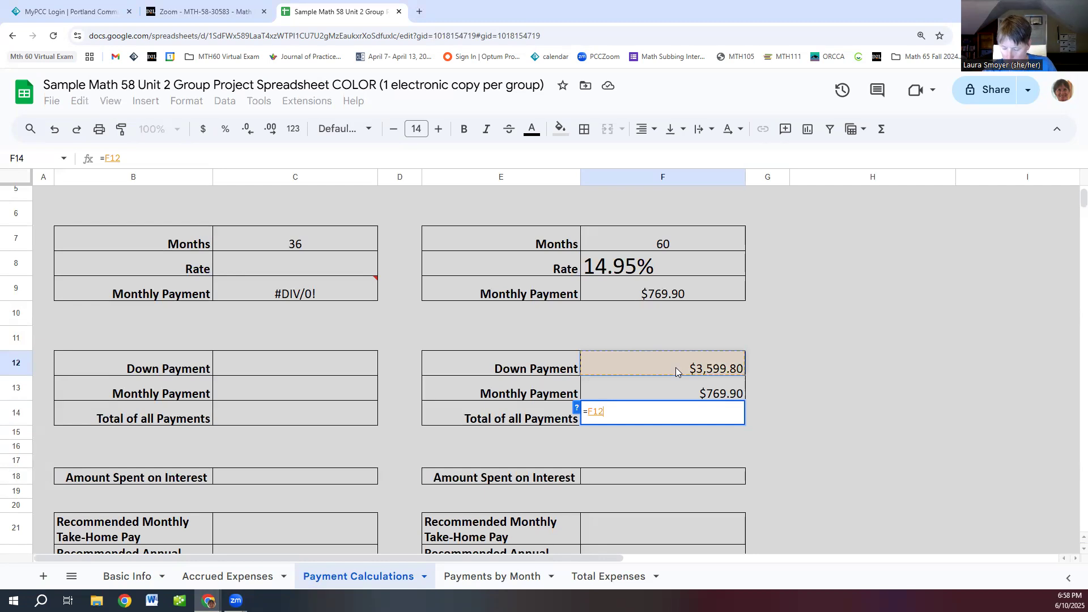
type("+")
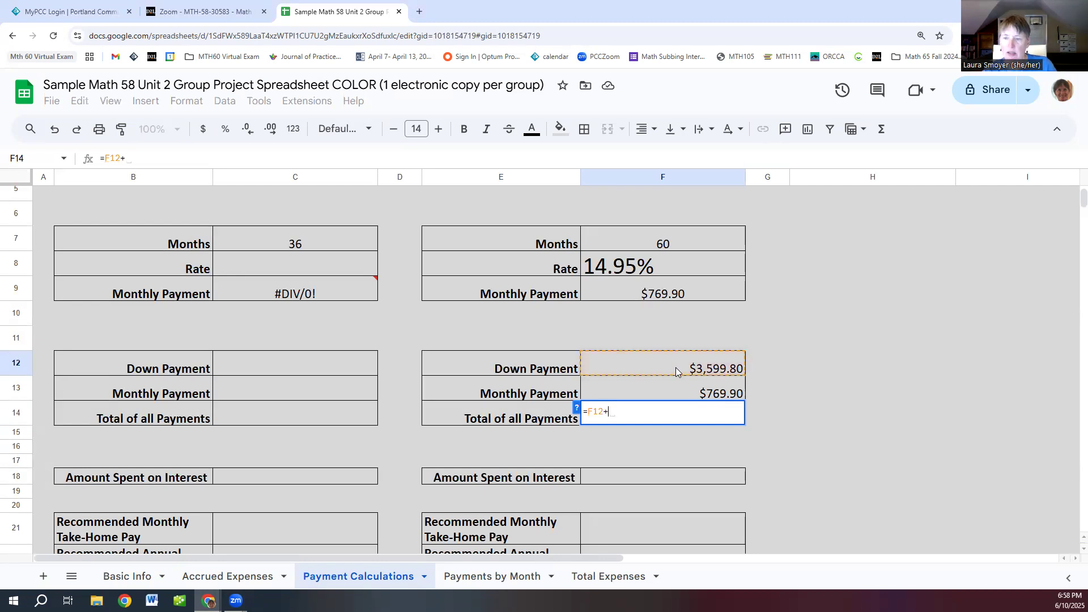
left_click(690, 388)
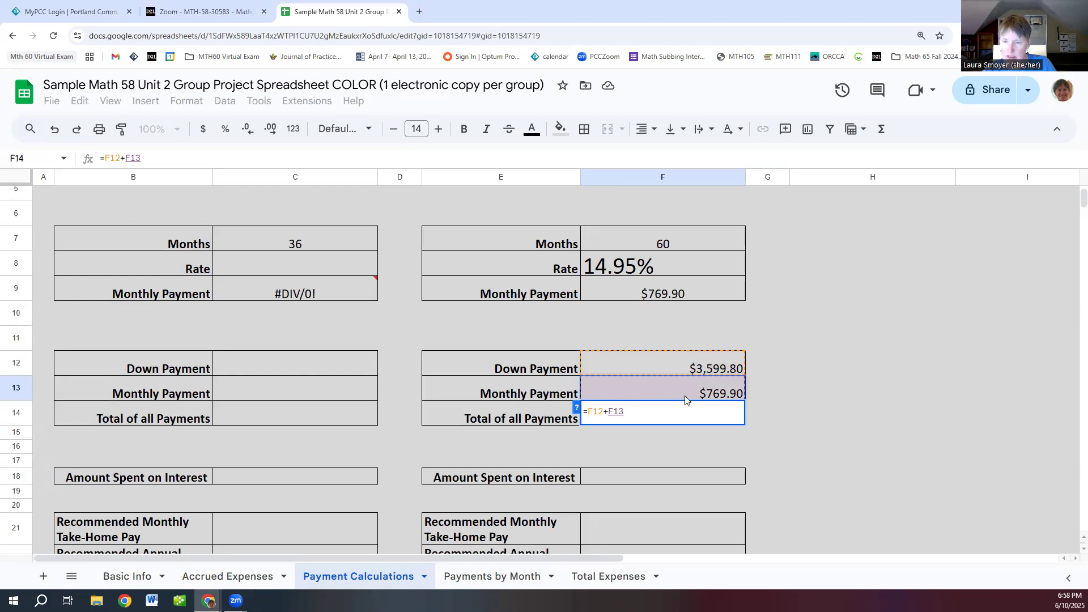
type("*")
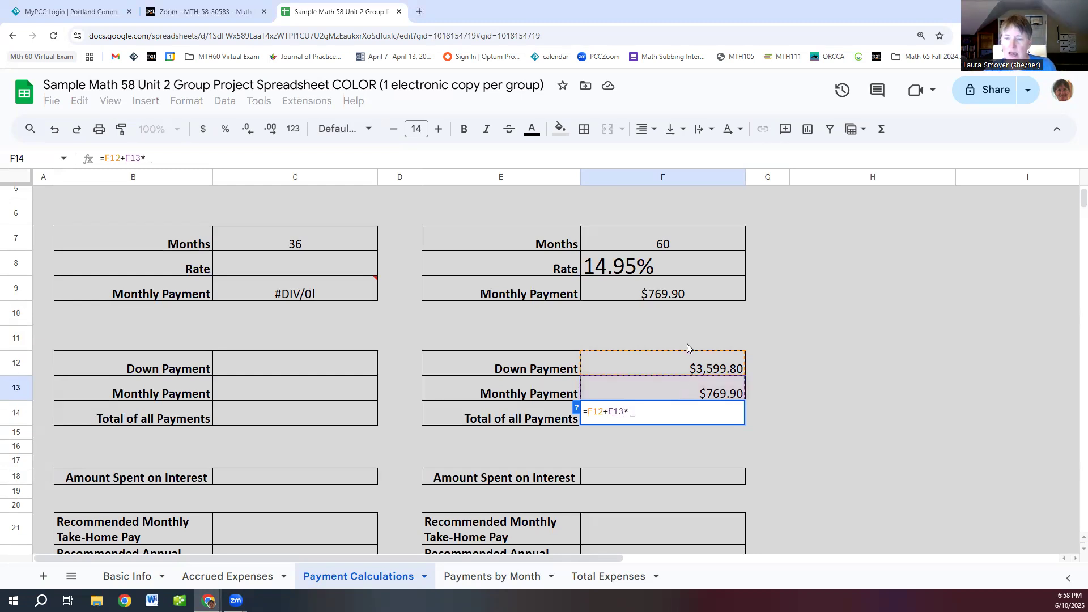
left_click(676, 244)
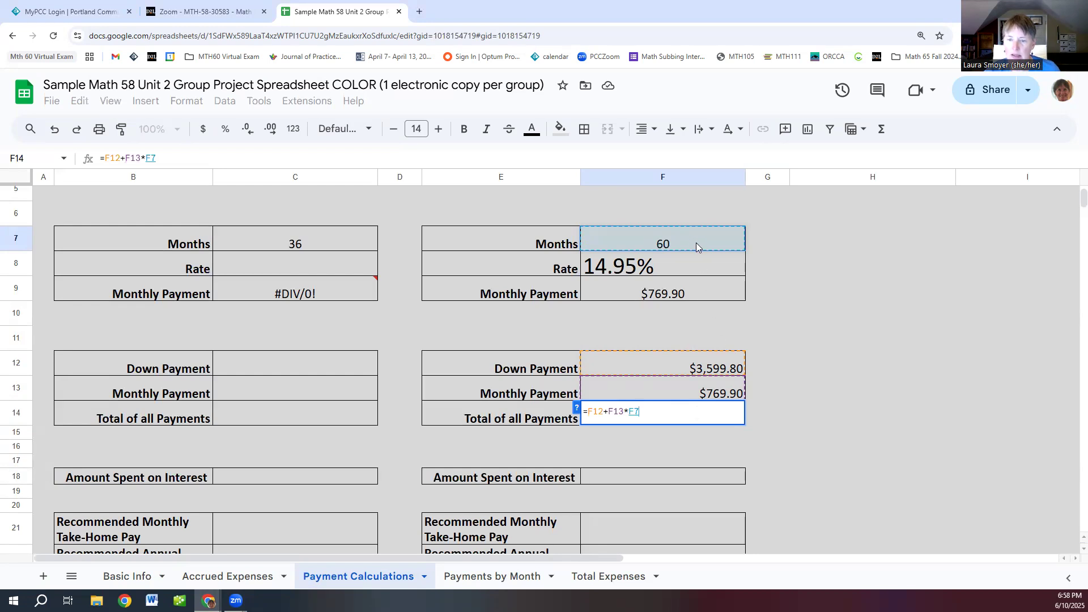
key("Return")
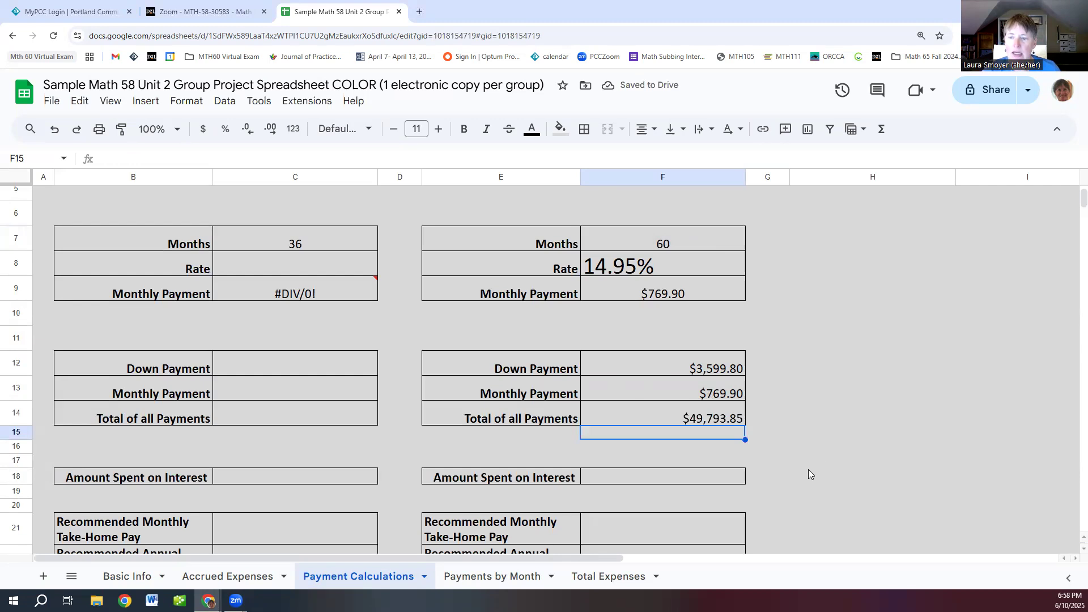
Step: Calculate the 60-month Amount Spent on Interest in F18 by subtracting the total selling price from all payments with =F14-F2
left_click(707, 477)
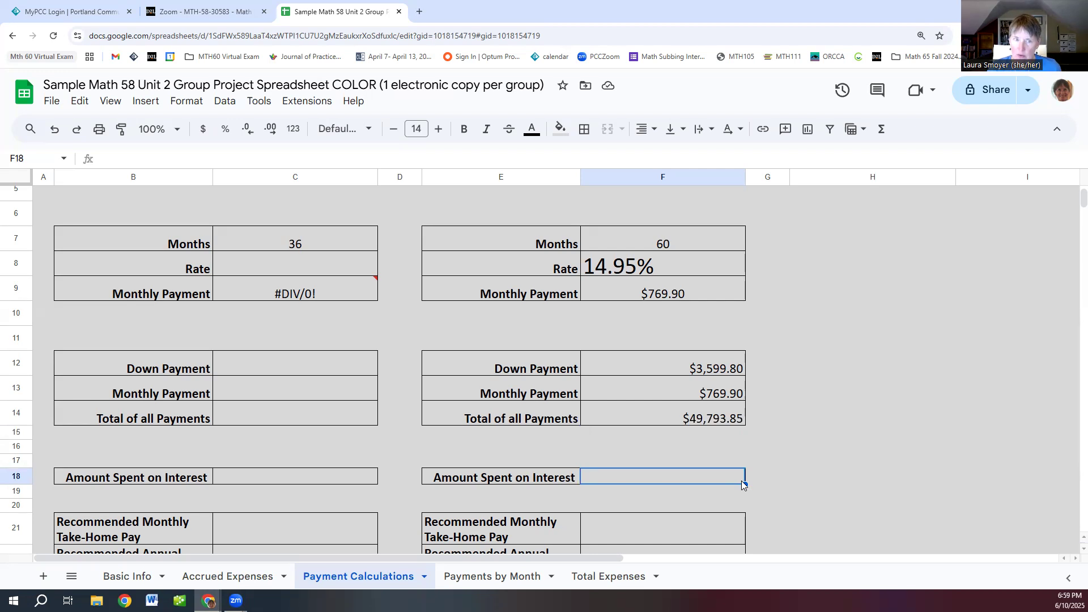
type("=")
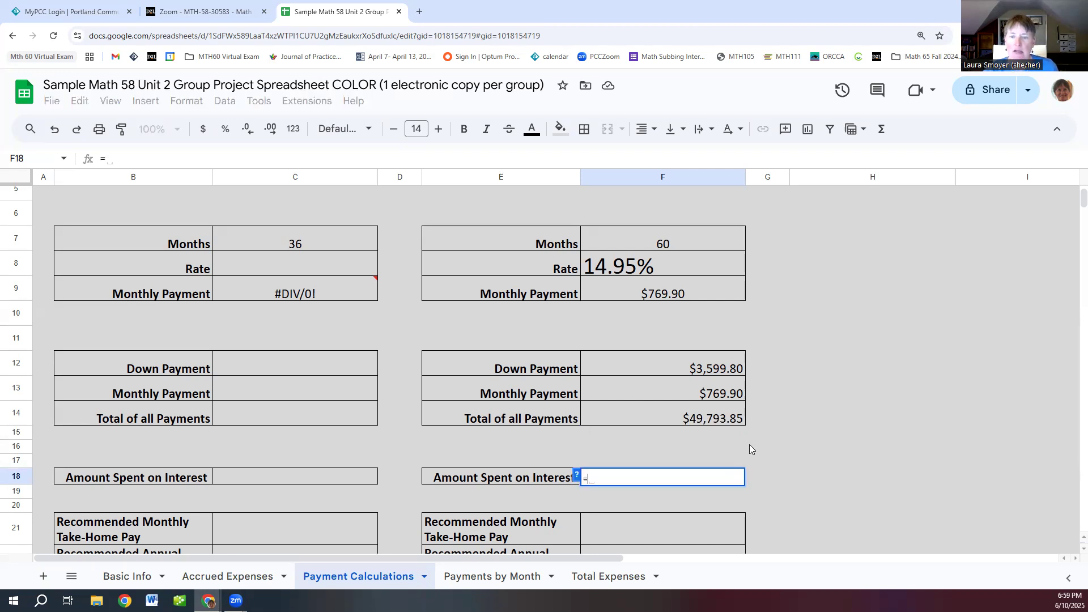
left_click(703, 420)
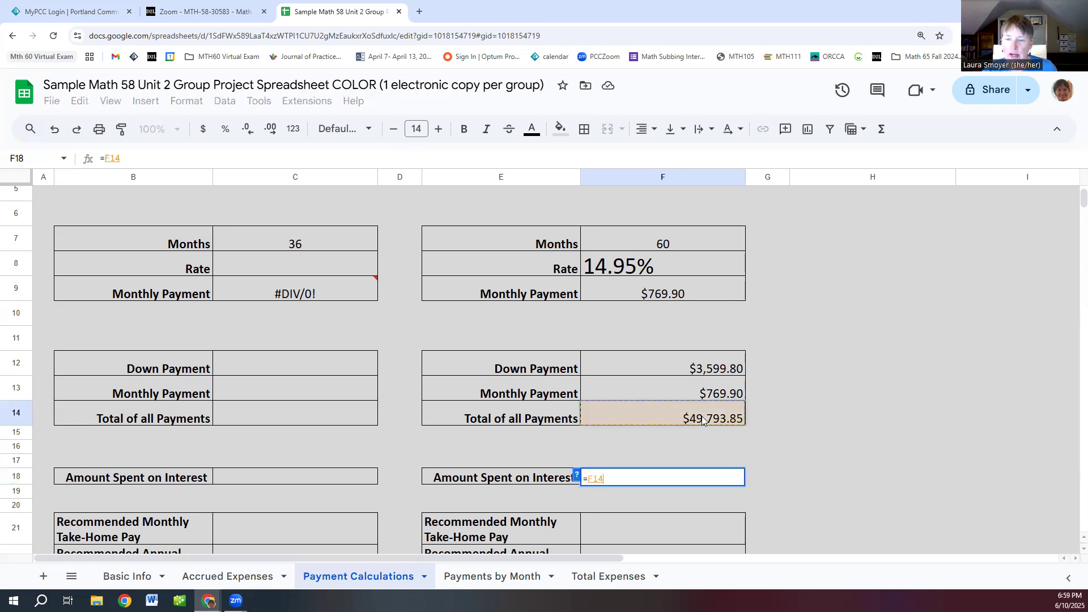
type("-")
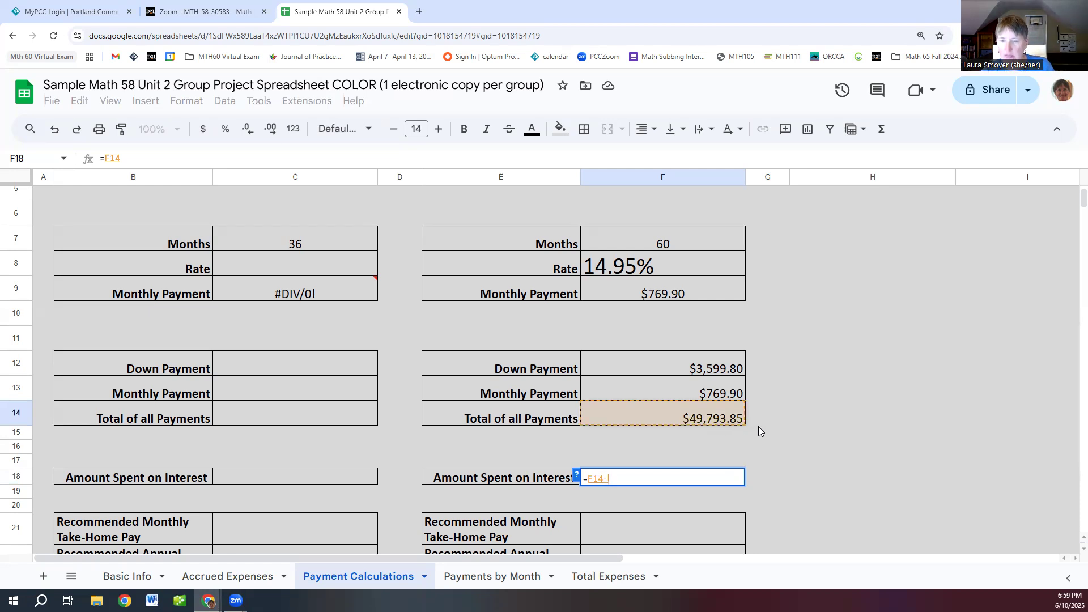
scroll(810, 418, "up", 2)
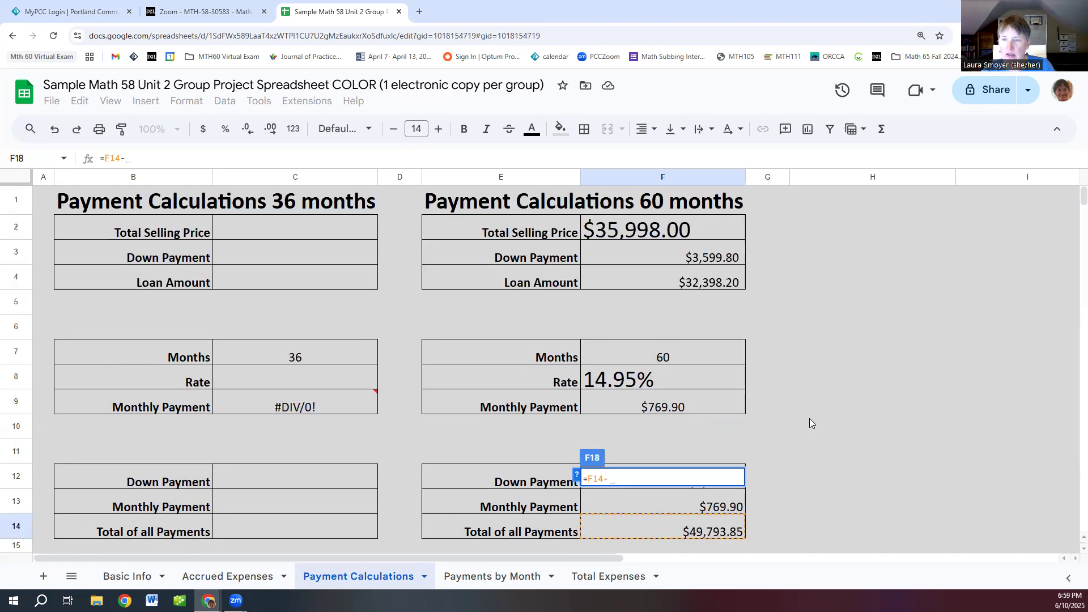
left_click(668, 227)
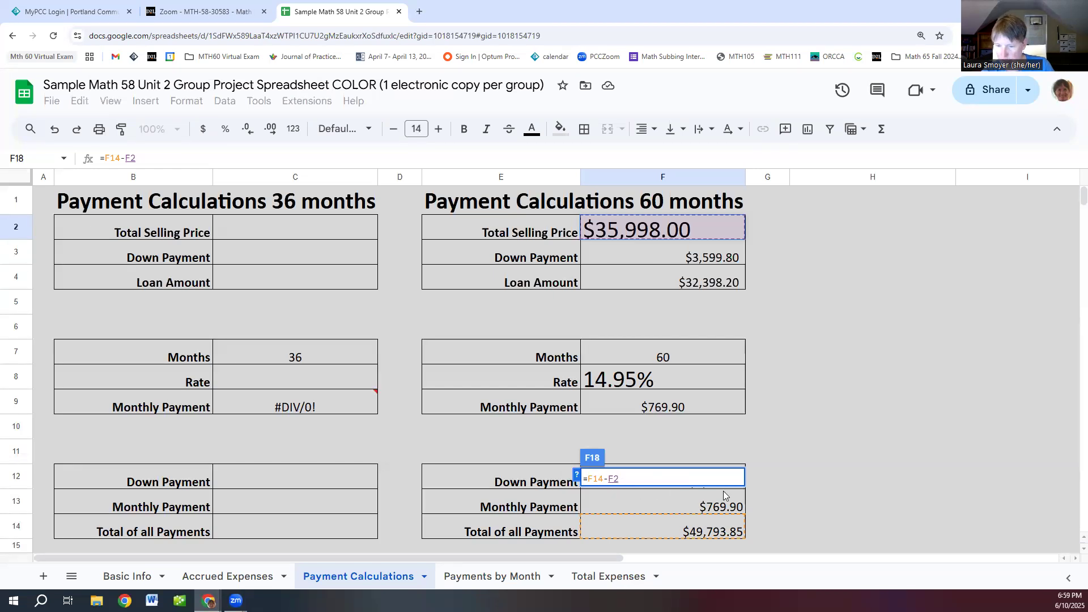
key("Return")
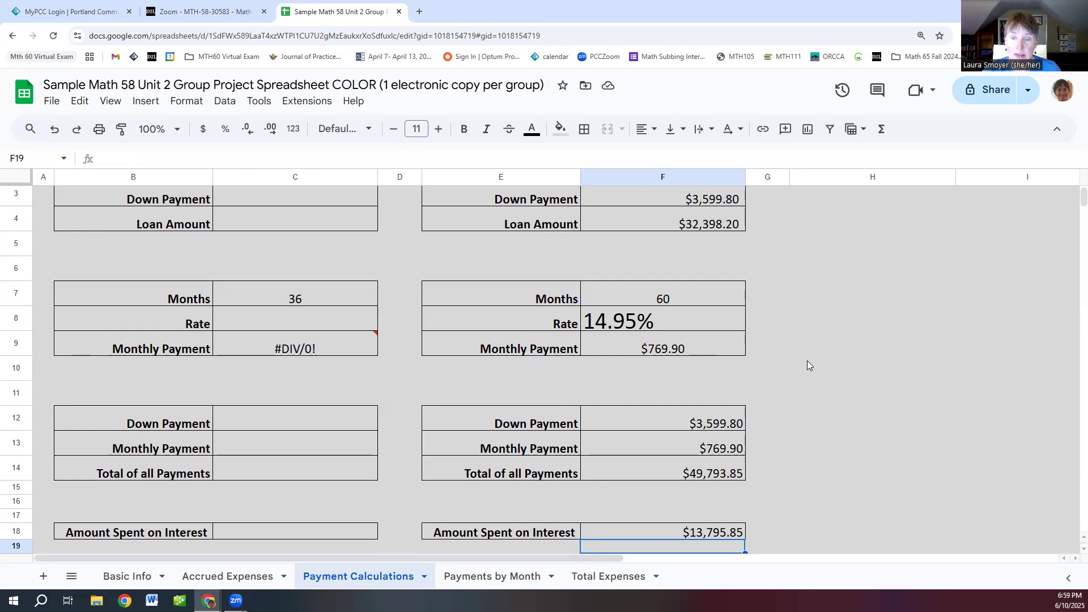
Step: Calculate the 60-month Recommended Monthly Take-Home Pay in F21 by dividing the monthly payment by 20% with =F13/0.20
scroll(808, 363, "down", 1)
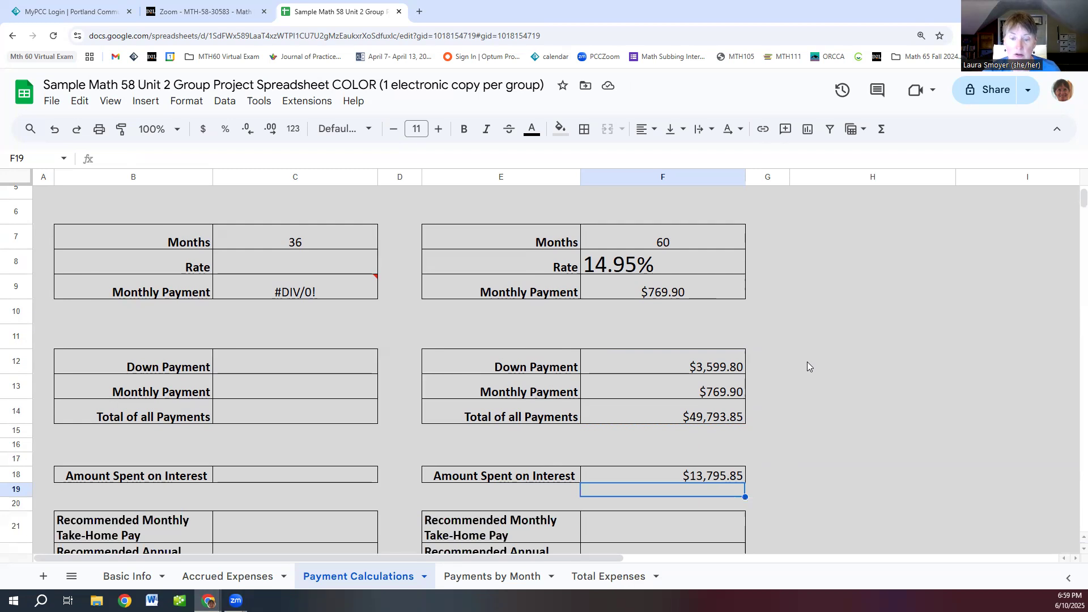
scroll(808, 362, "up", 1)
scroll(808, 363, "down", 2)
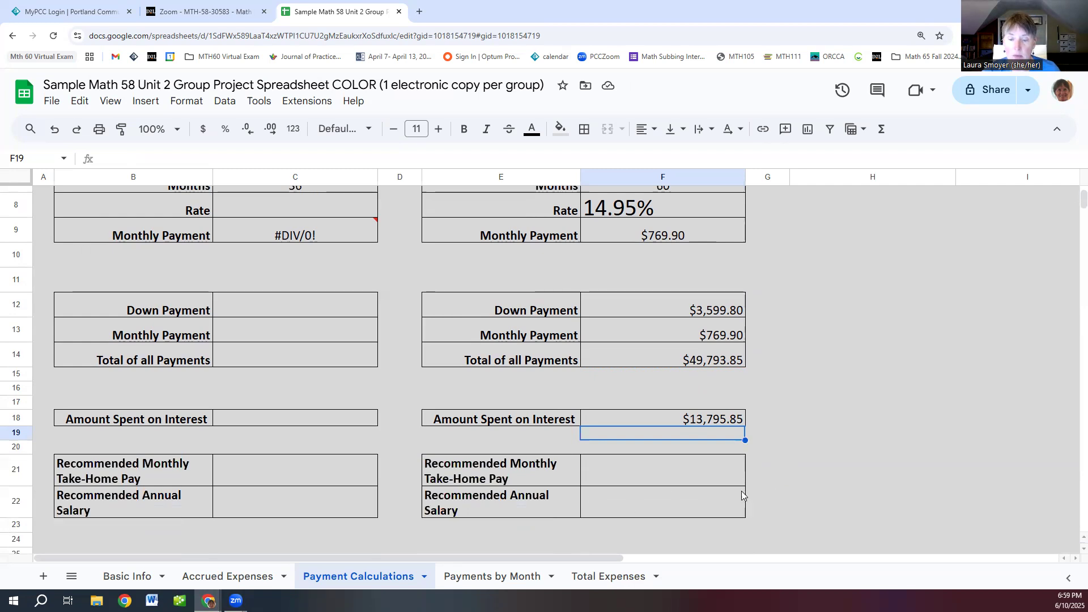
left_click(668, 470)
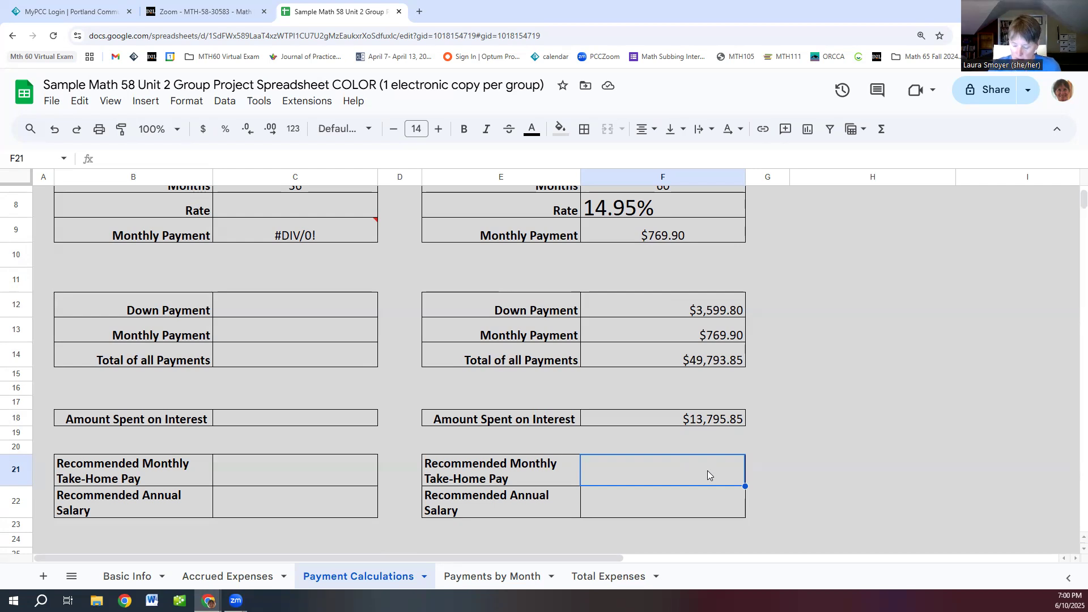
type("=")
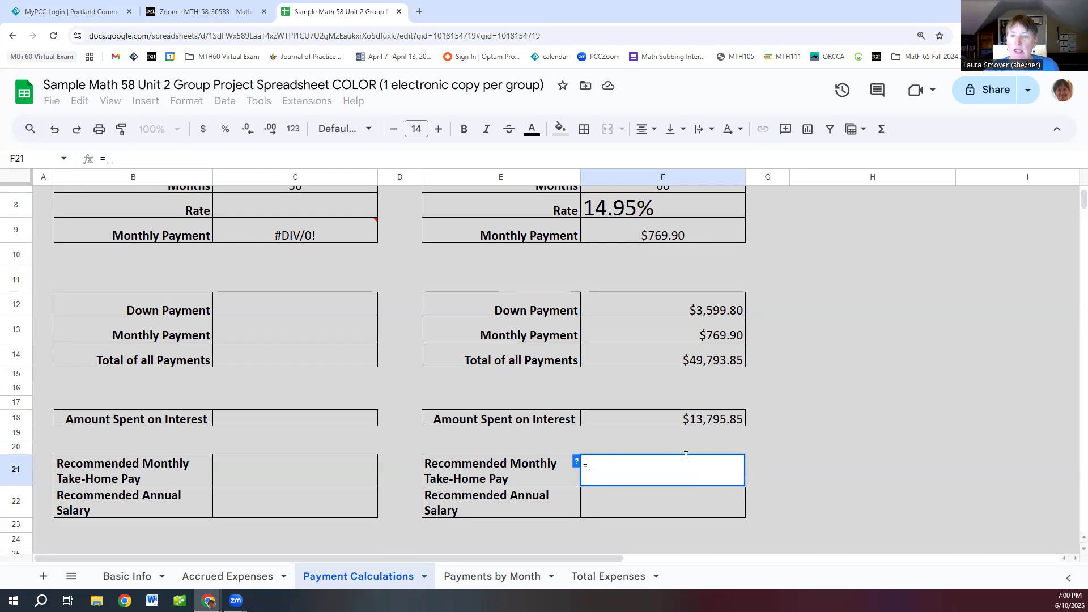
left_click(684, 333)
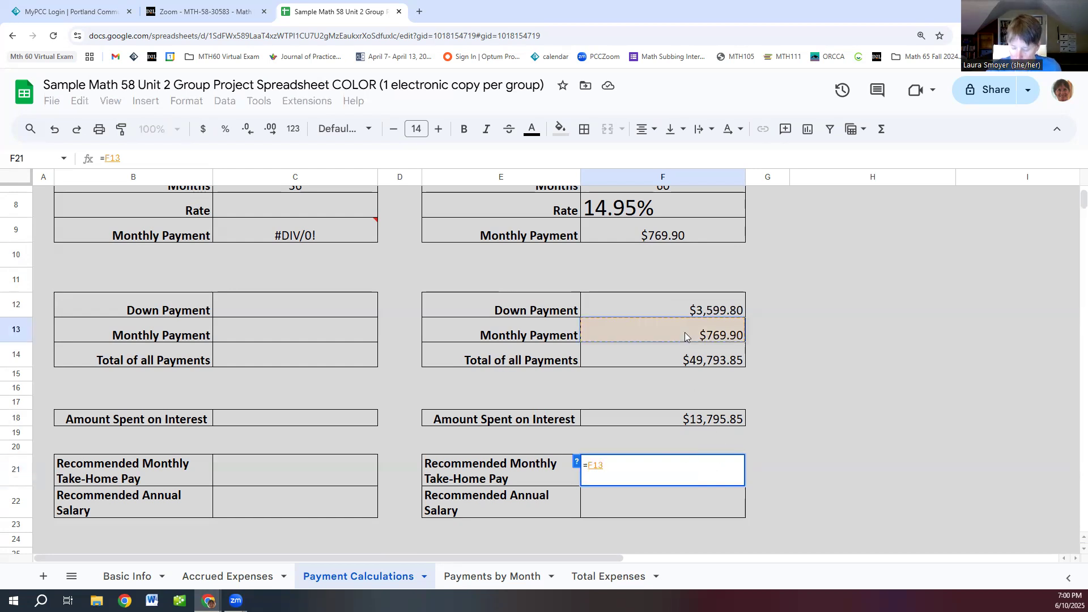
type("/")
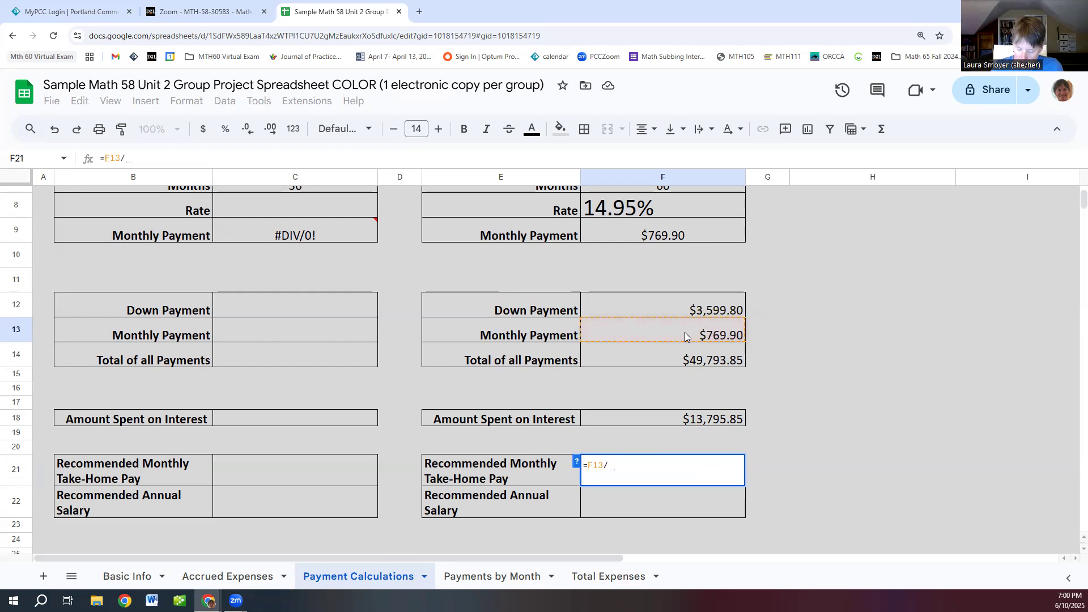
type("0.2")
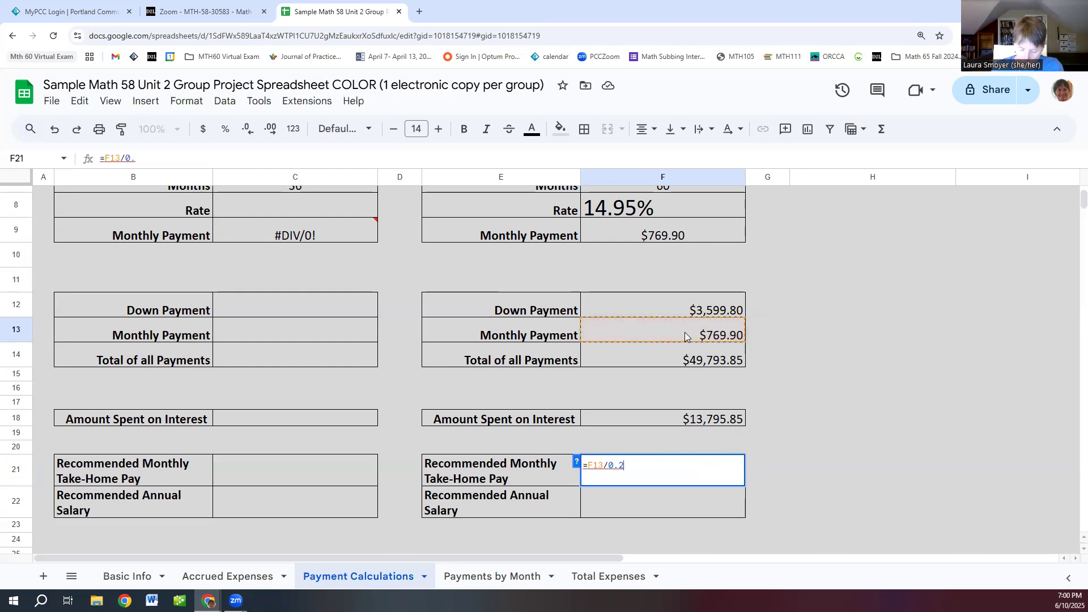
type("0")
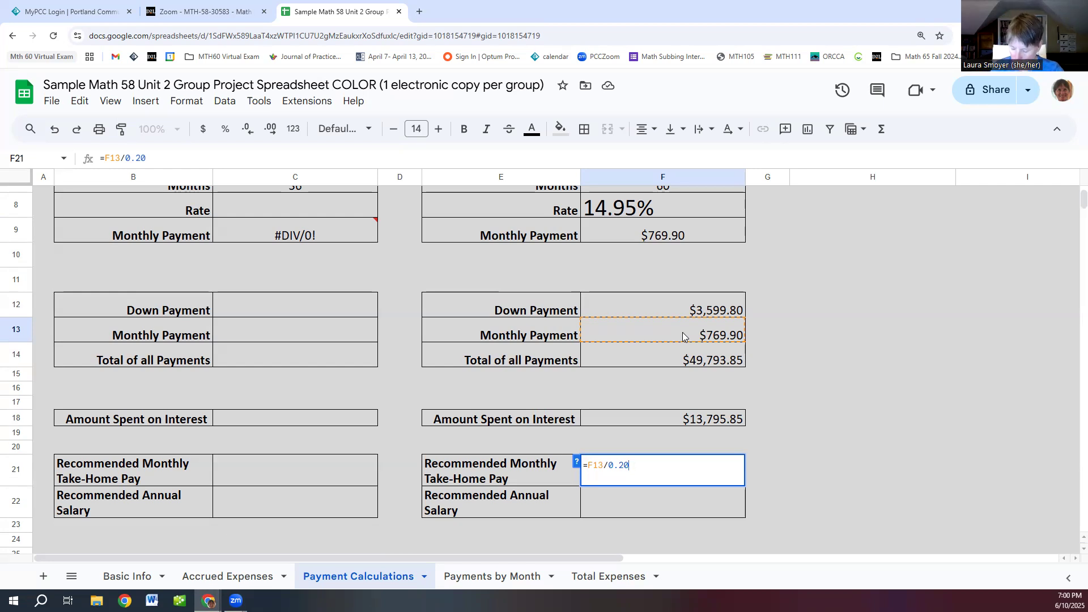
key("Return")
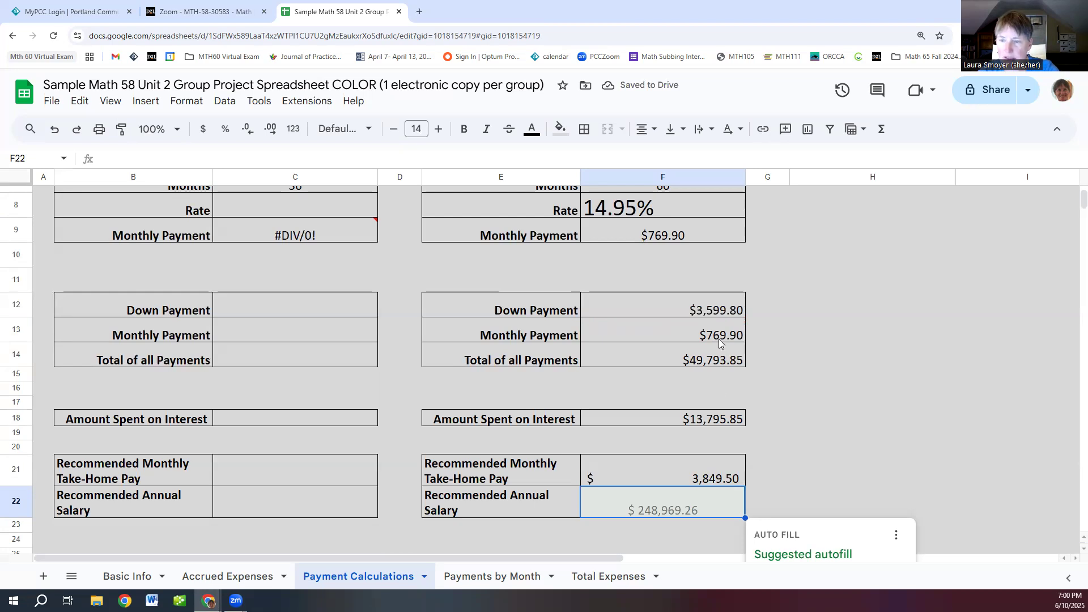
Step: Replace the Recommended Monthly Take-Home Pay formula in F21 with the monthly payment multiplied by five, =F13*5
left_click(716, 476)
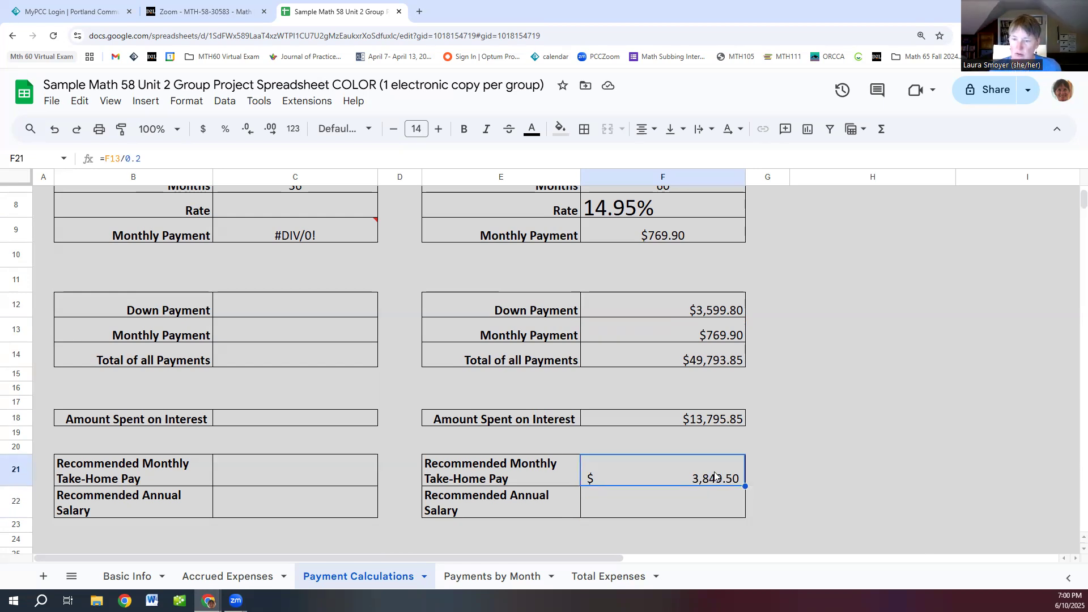
type("=")
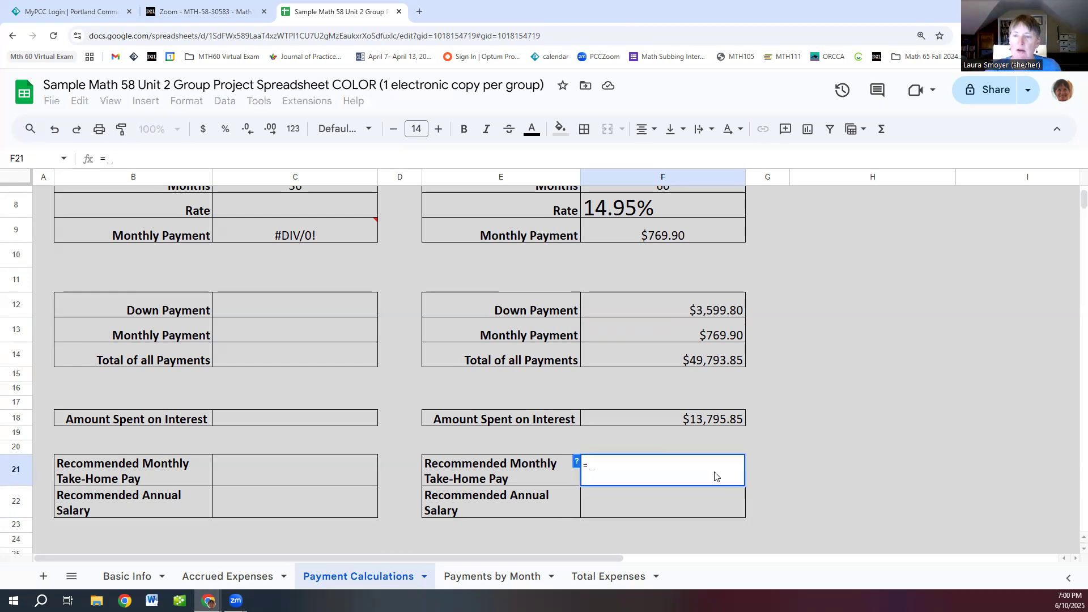
left_click(699, 338)
type("*5")
key("Return")
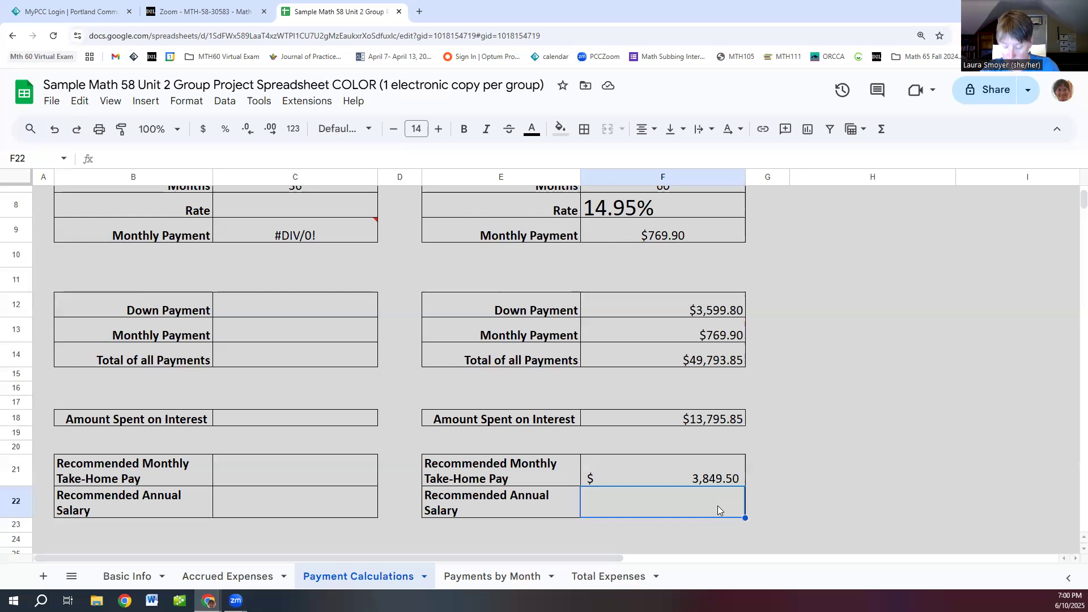
Step: Calculate the 60-month Recommended Annual Salary in F22 from the monthly take-home pay with =F21*12
type("=")
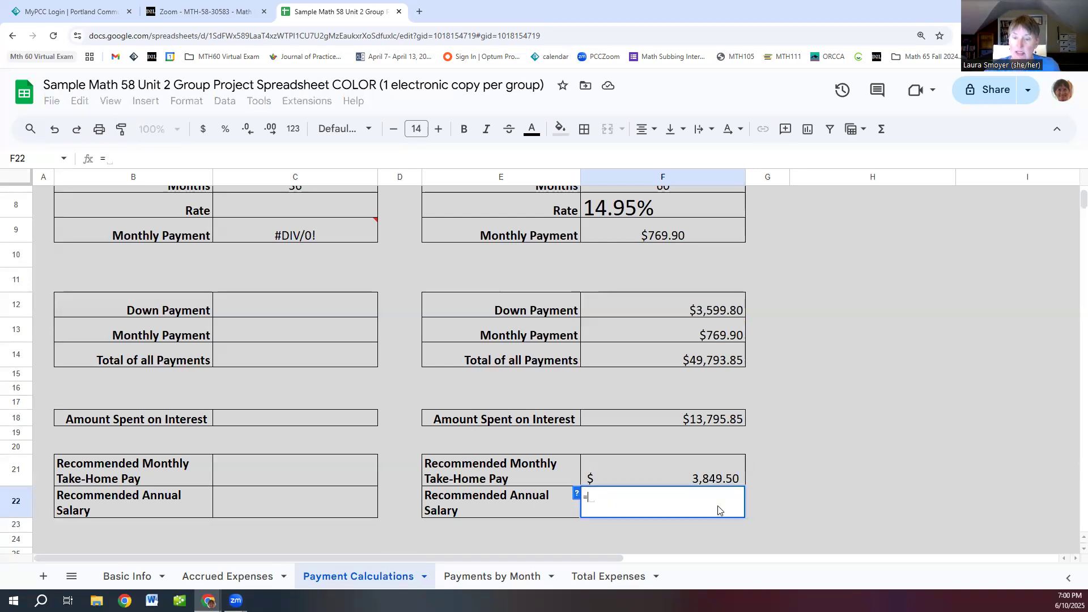
left_click(677, 475)
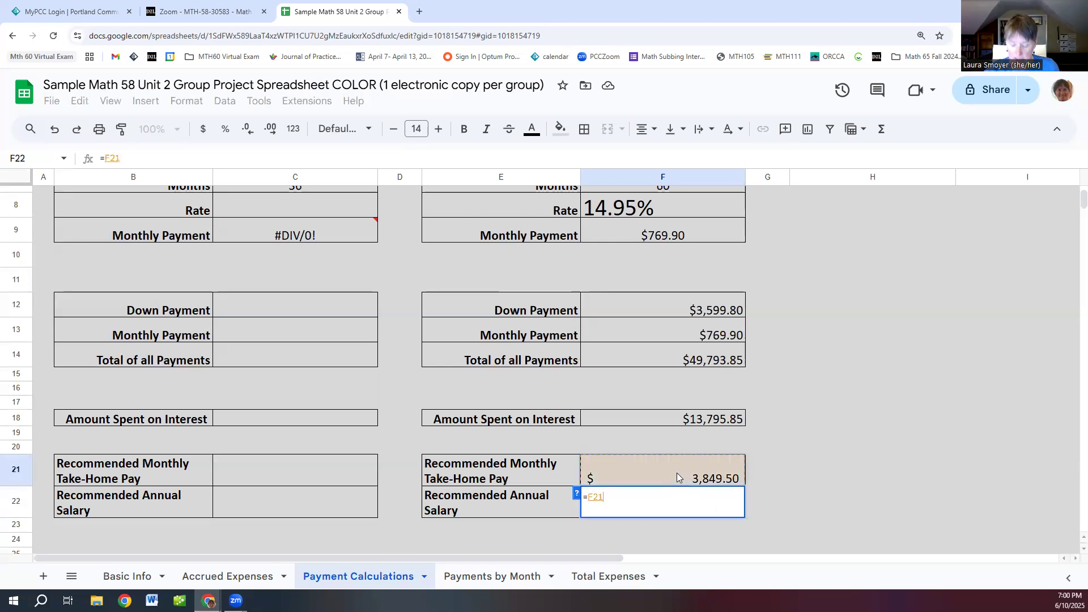
type("*12")
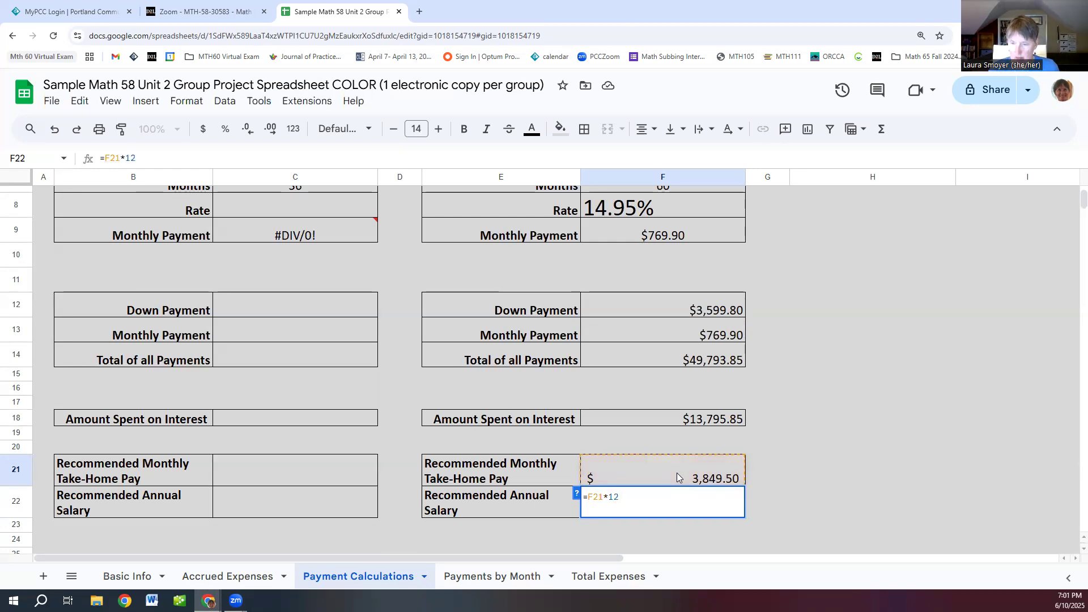
key("Return")
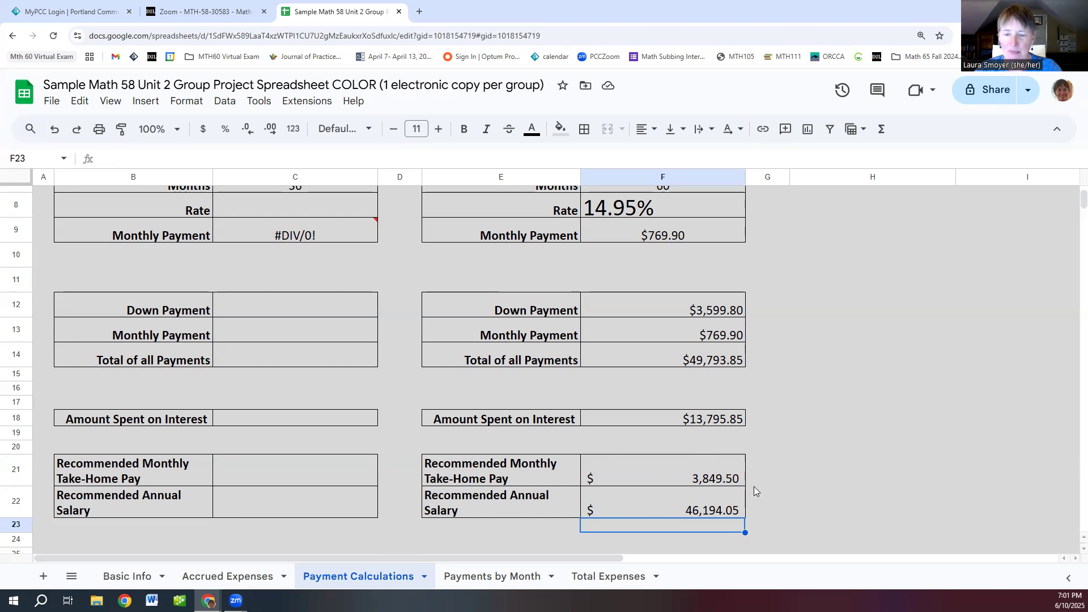
scroll(793, 466, "up", 5)
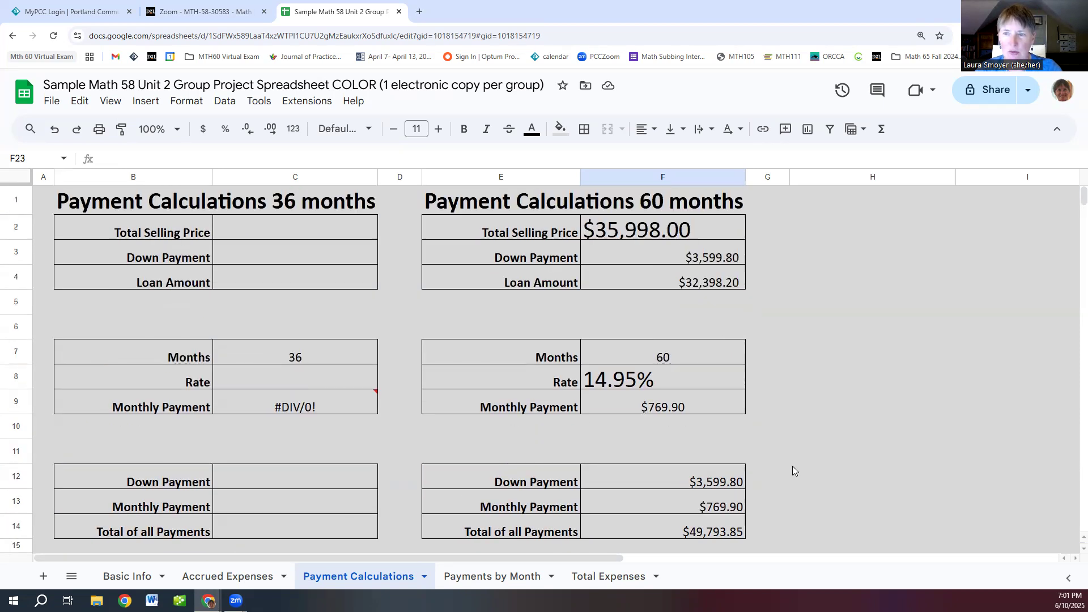
scroll(793, 471, "down", 3)
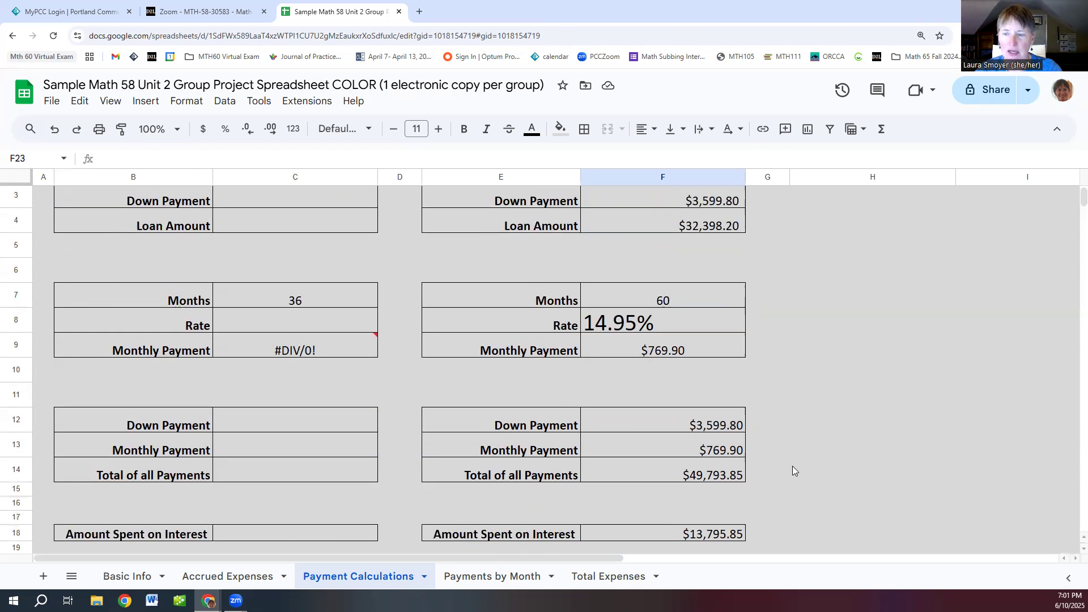